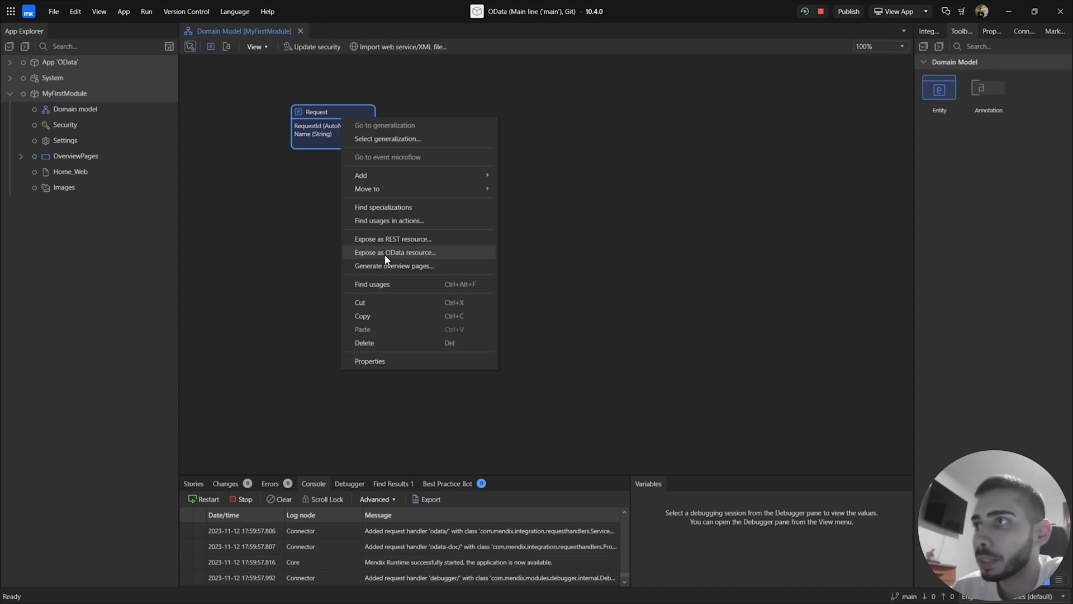
# Expose the Request entity as an OData resource in a new published OData service named POS_Request in MyFirstModule.
pyautogui.click(385, 253)
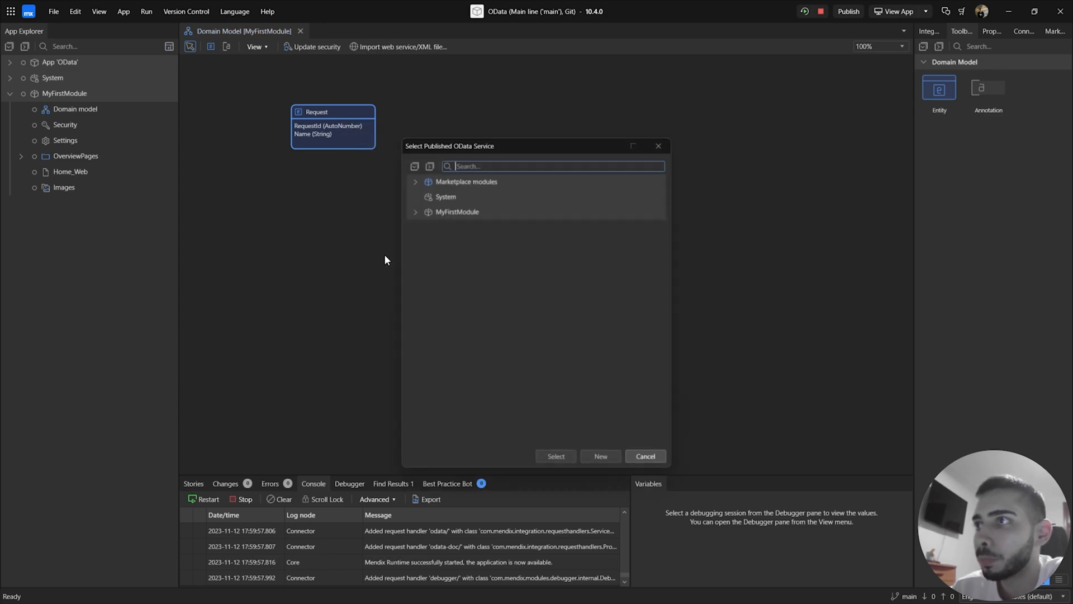
pyautogui.doubleClick(447, 211)
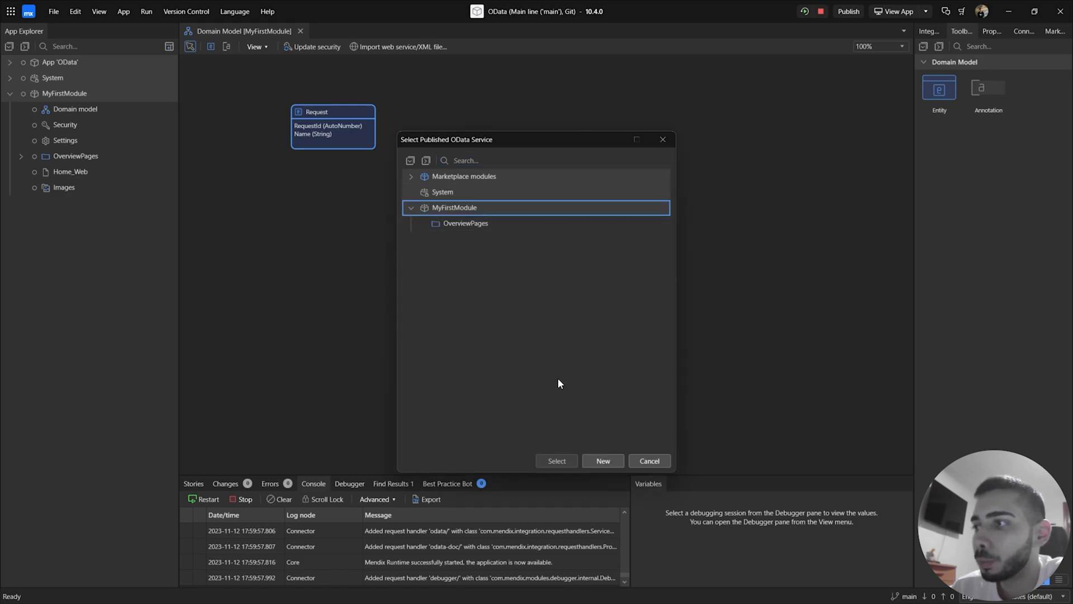
pyautogui.click(596, 463)
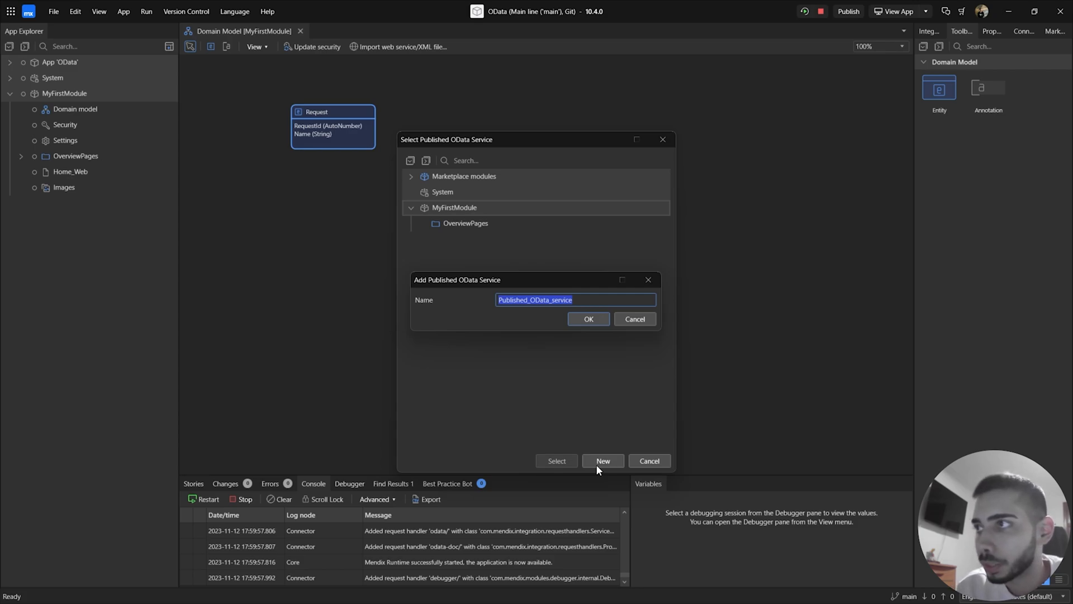
pyautogui.write('P')
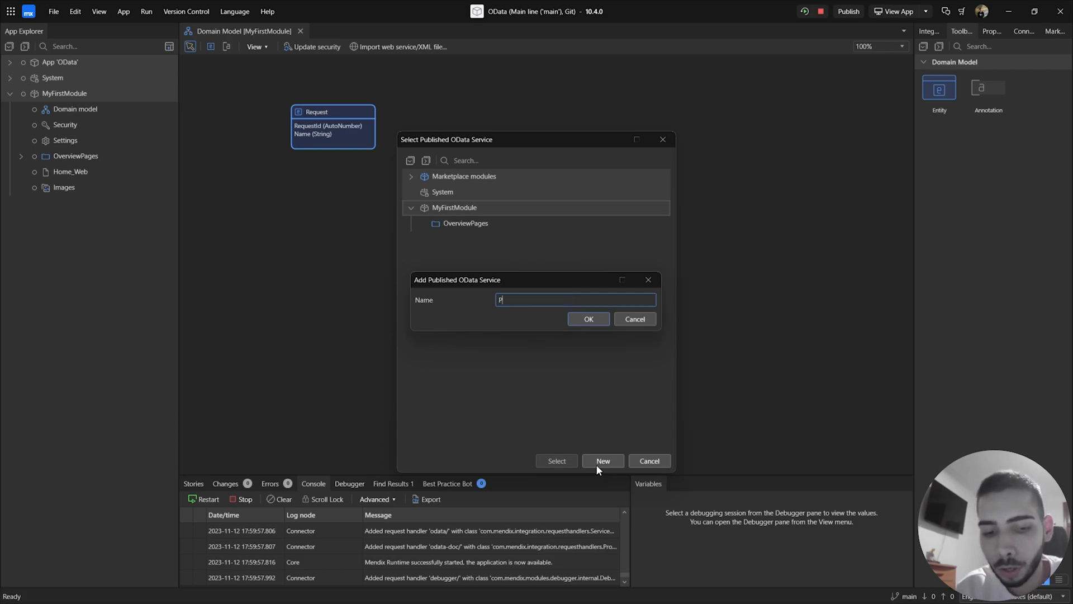
pyautogui.write('OS')
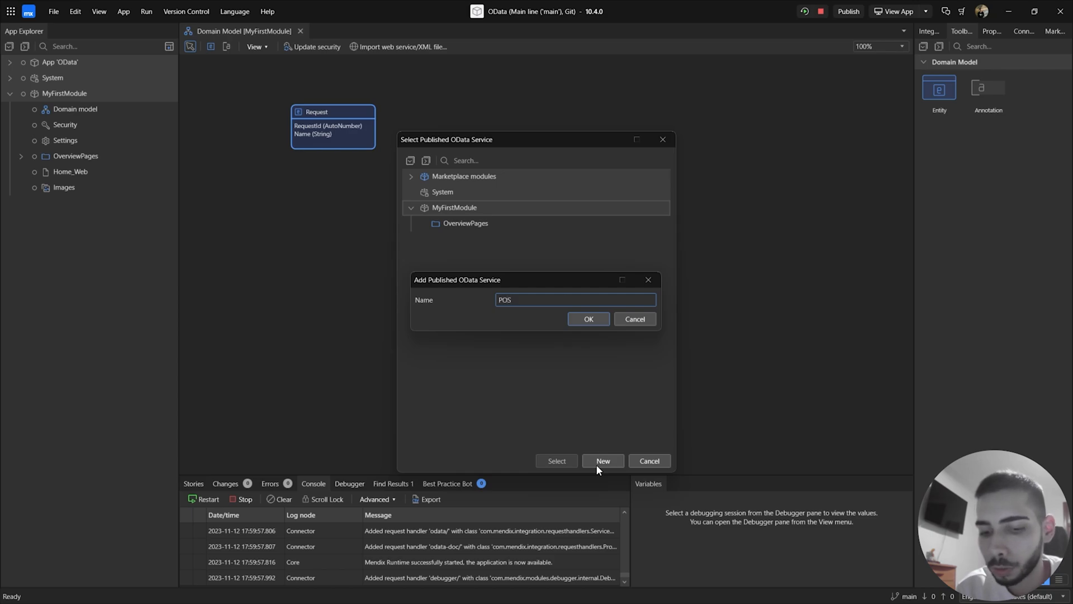
pyautogui.write('_R')
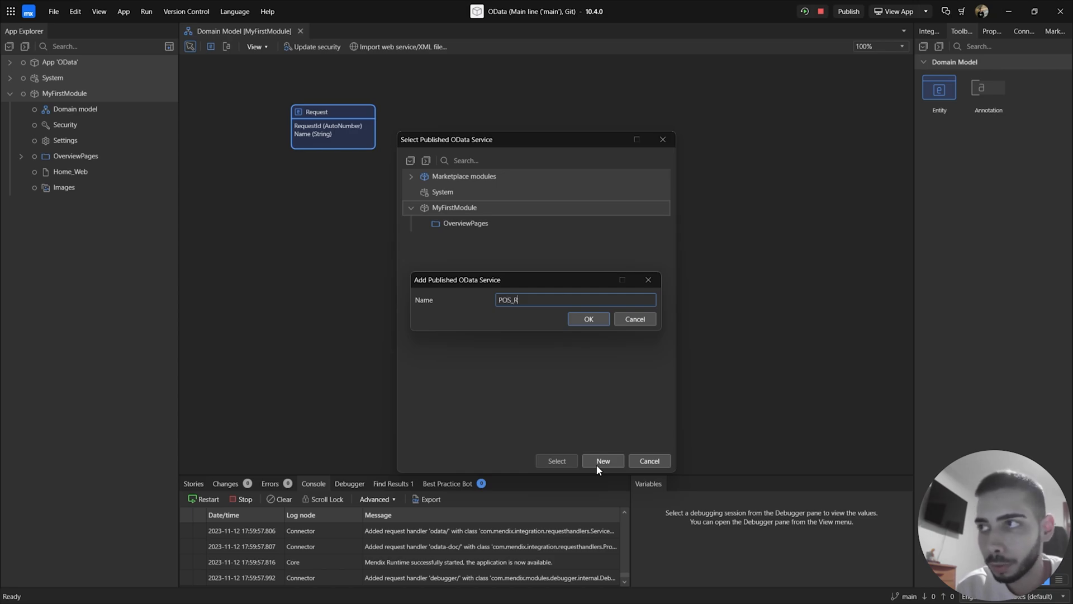
pyautogui.write('equest')
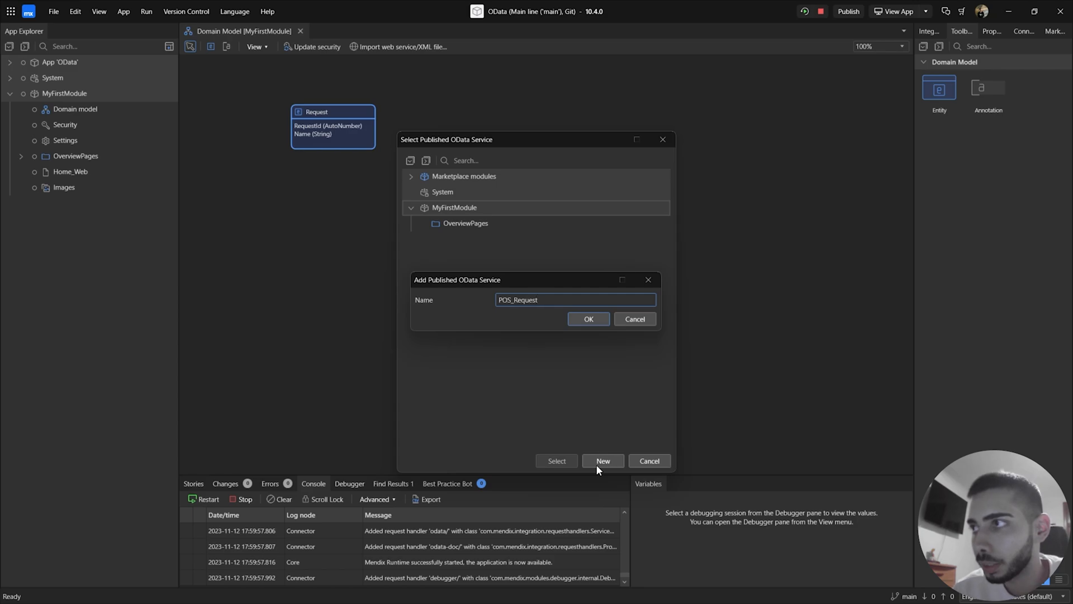
pyautogui.click(570, 320)
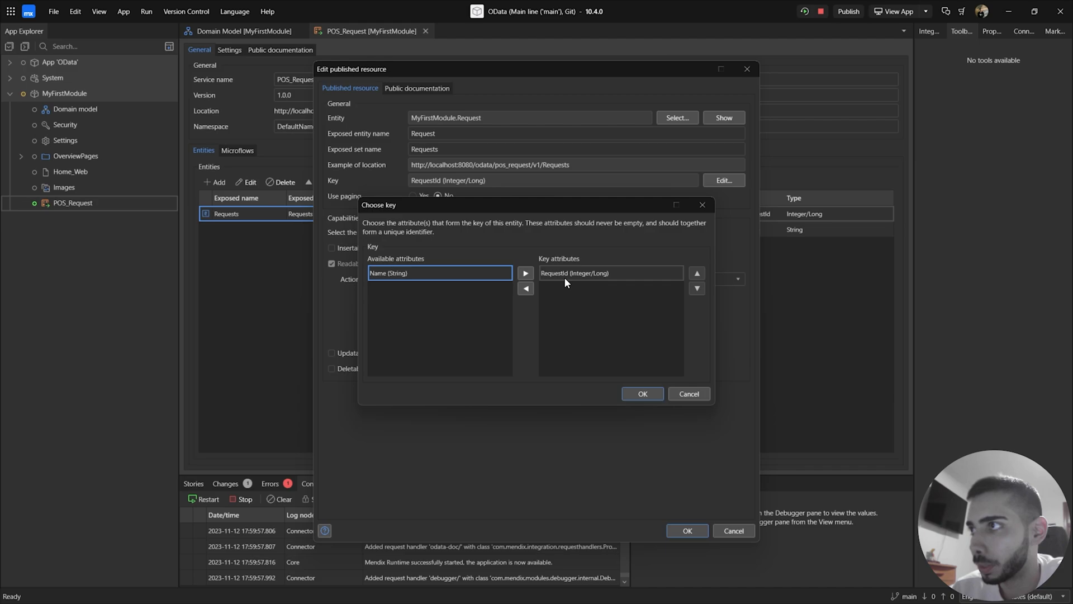
# Confirm RequestId as the published resource's key attribute and set Use paging to No.
pyautogui.click(587, 277)
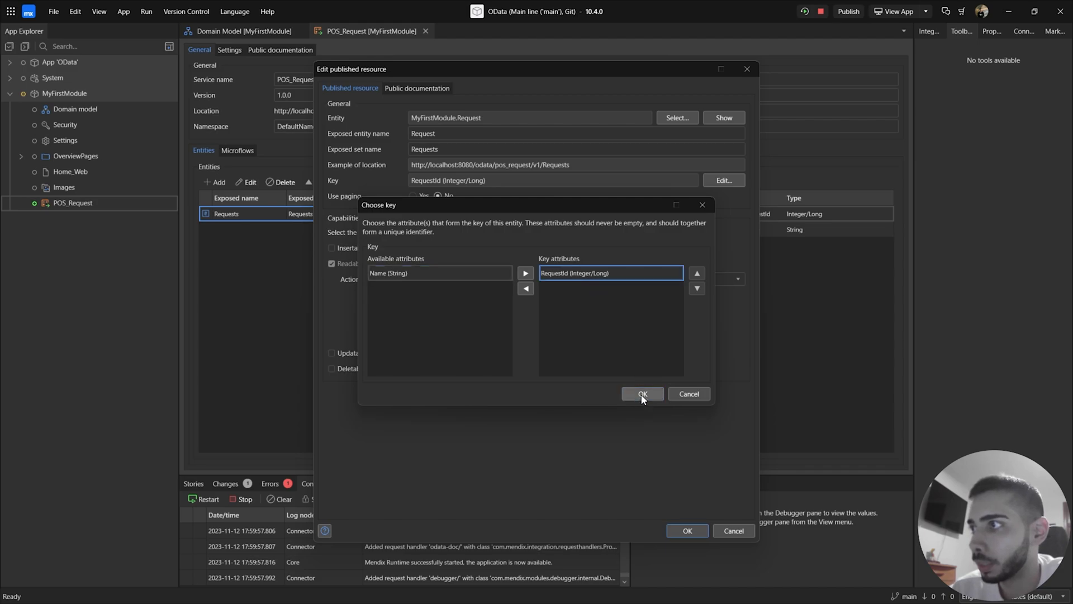
pyautogui.click(643, 395)
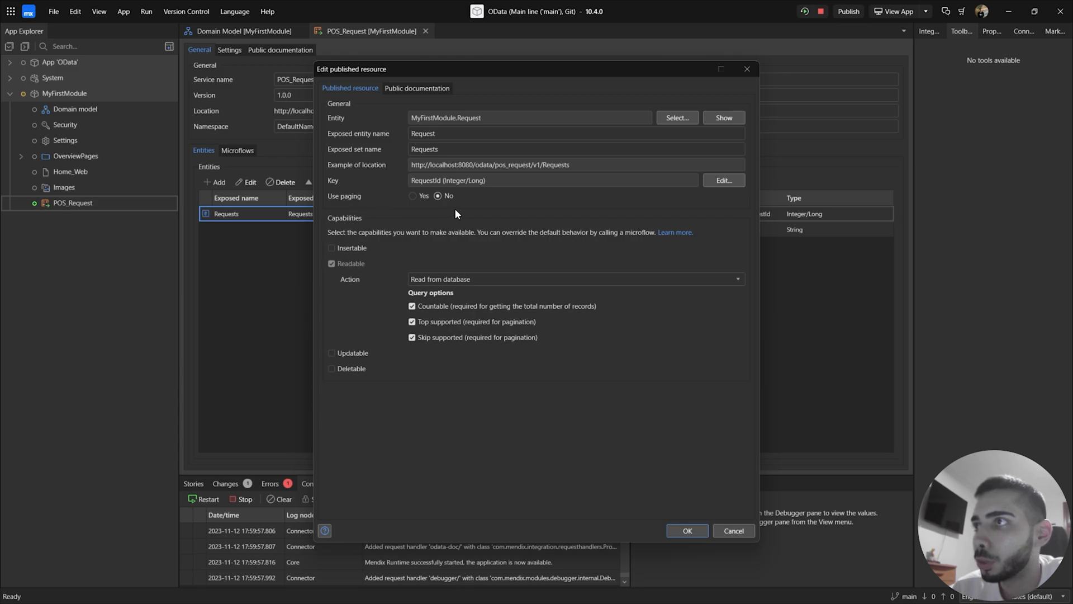
pyautogui.click(413, 196)
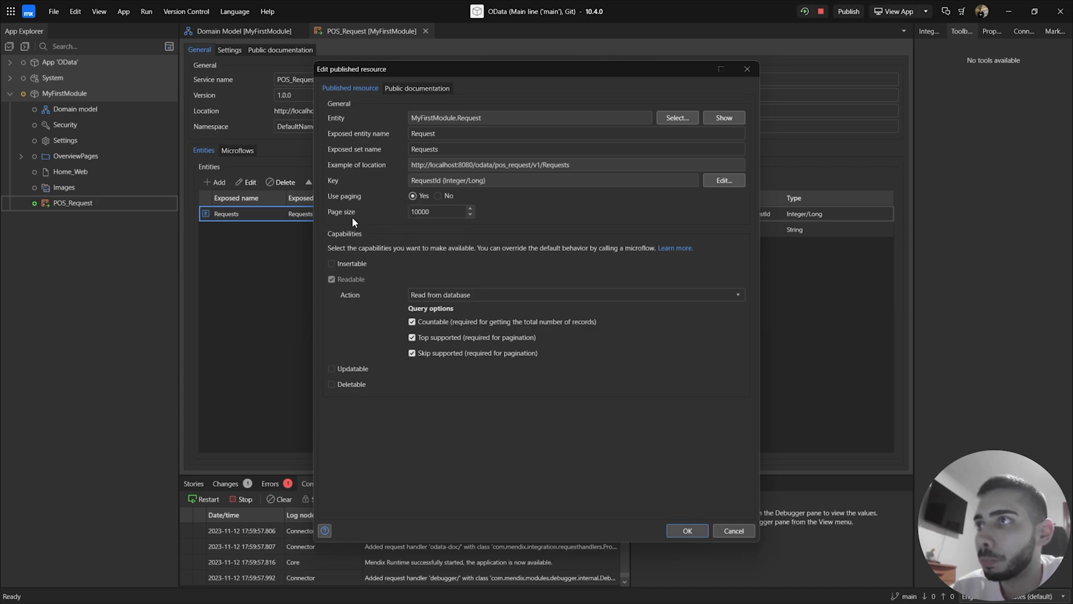
pyautogui.click(438, 197)
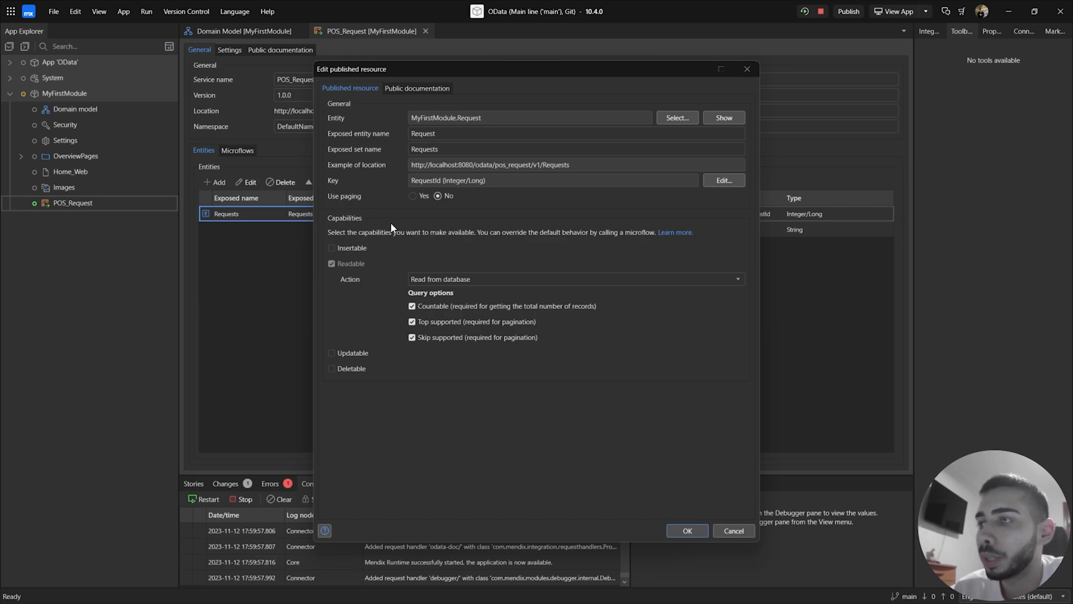
# Make the published resource insertable with the Write to database action, keeping Read from database as its read action.
pyautogui.click(358, 250)
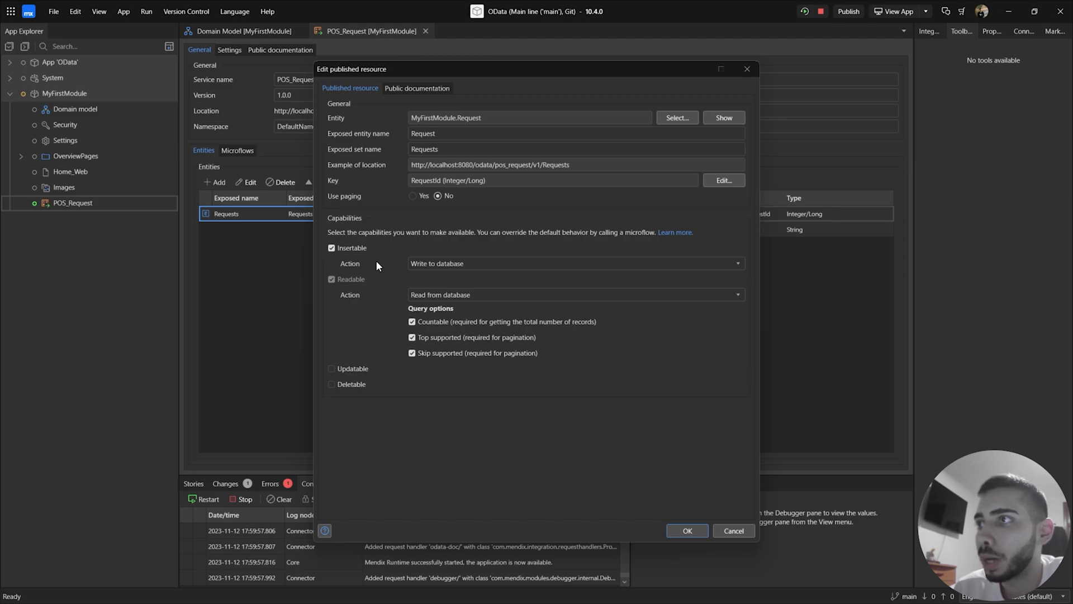
pyautogui.click(440, 264)
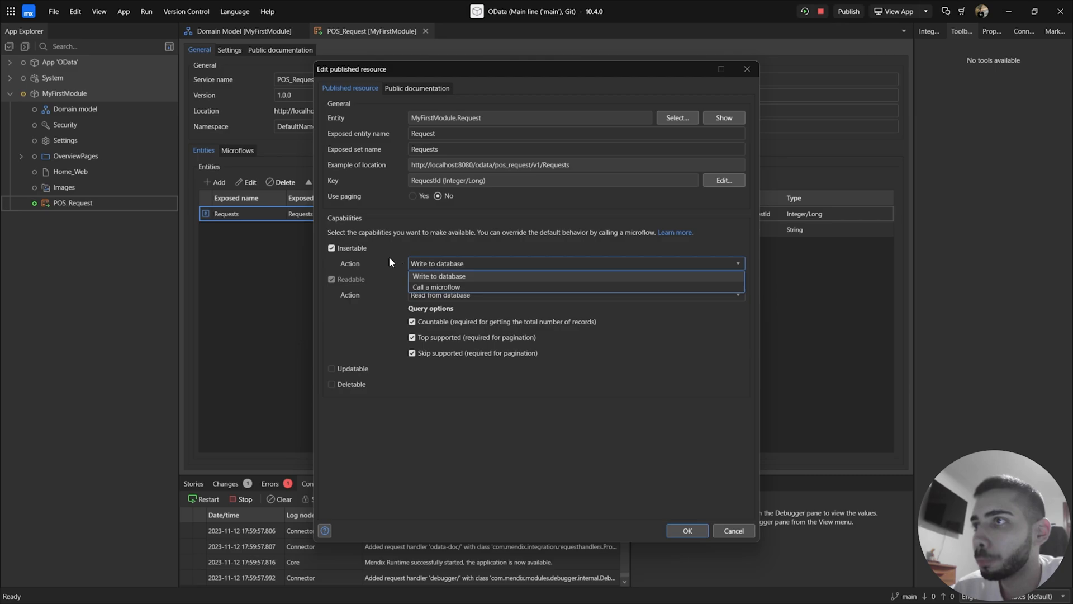
pyautogui.click(375, 275)
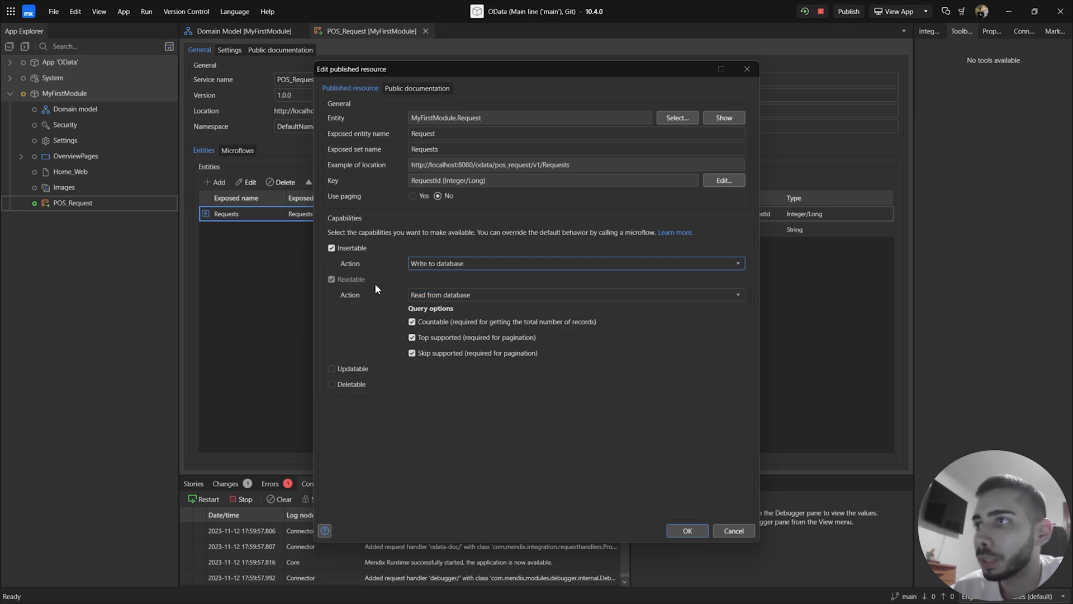
pyautogui.click(421, 298)
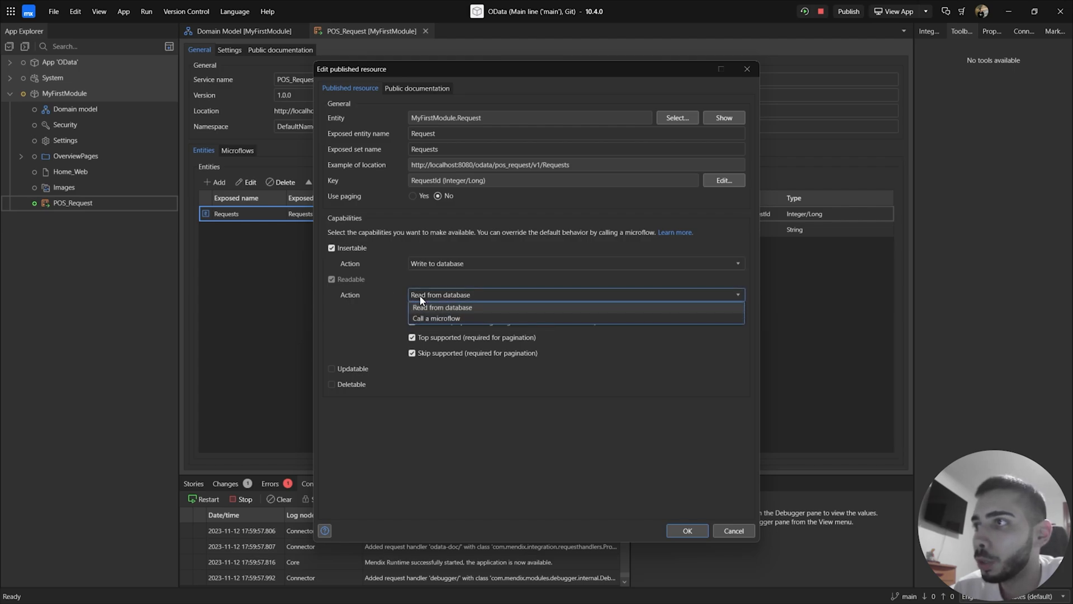
pyautogui.click(376, 302)
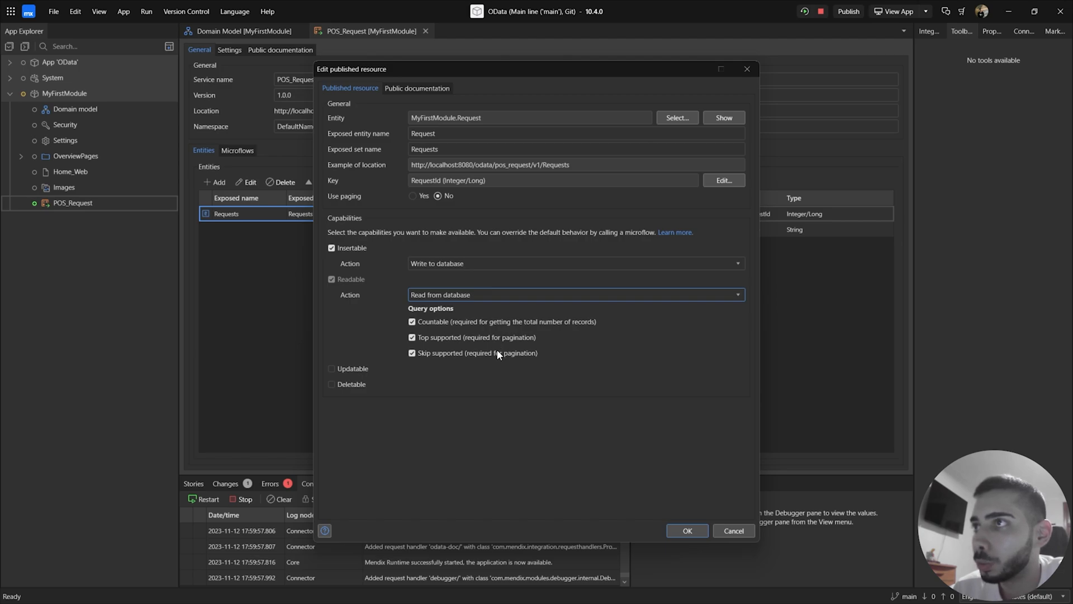
# Make the resource updatable and deletable with Write to database actions, and confirm the published resource.
pyautogui.click(360, 369)
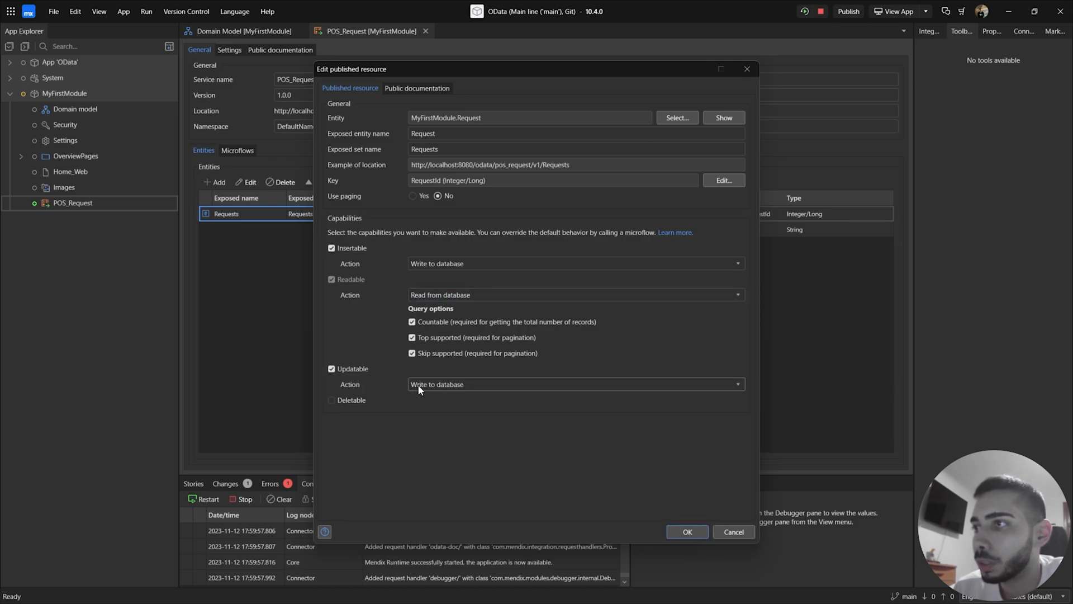
pyautogui.click(418, 385)
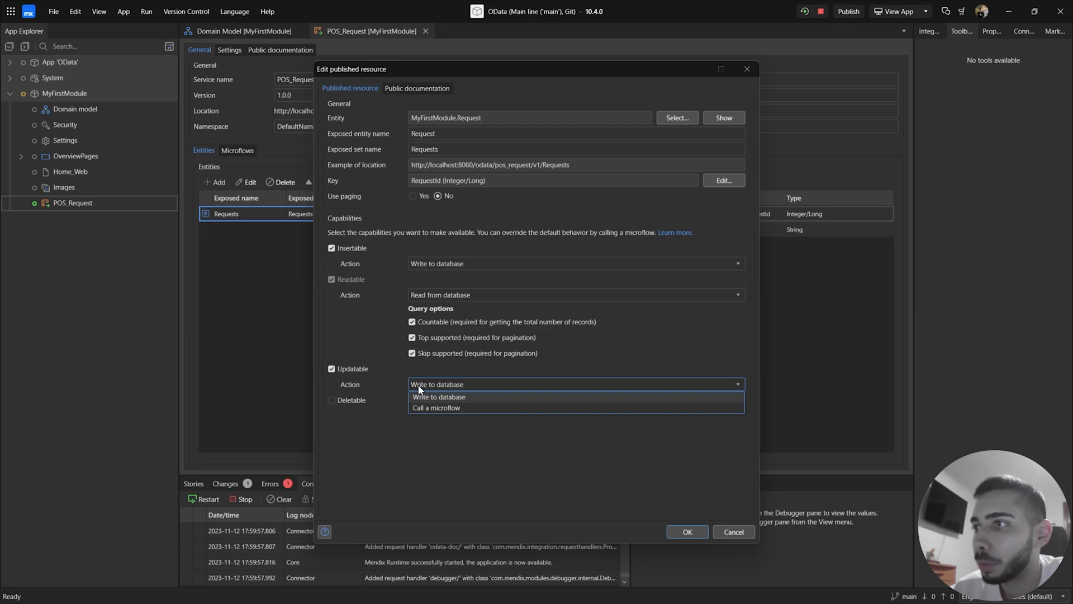
pyautogui.click(356, 401)
pyautogui.click(355, 401)
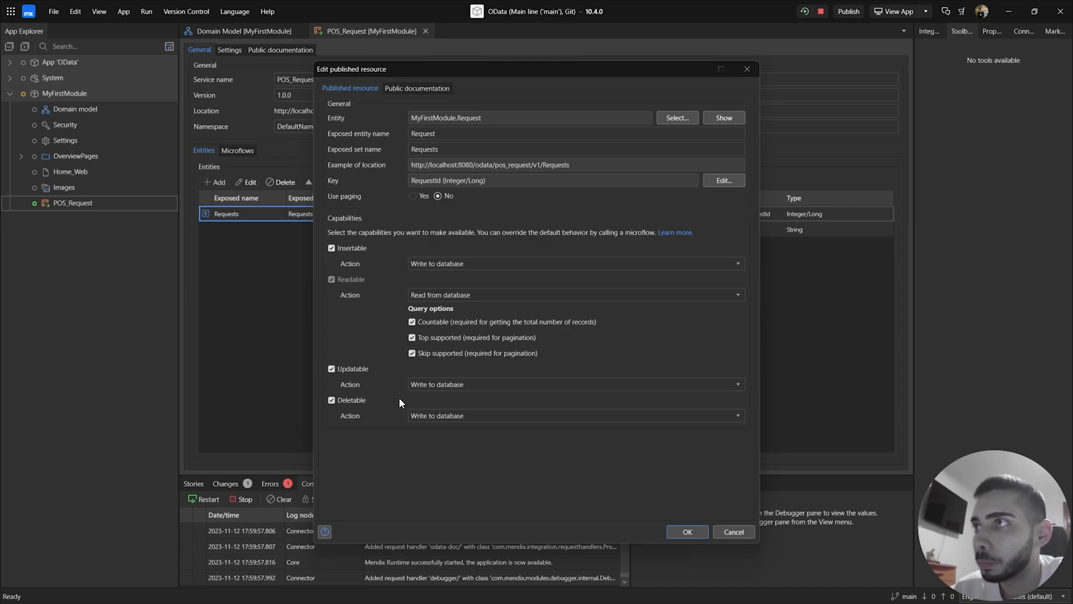
pyautogui.click(698, 528)
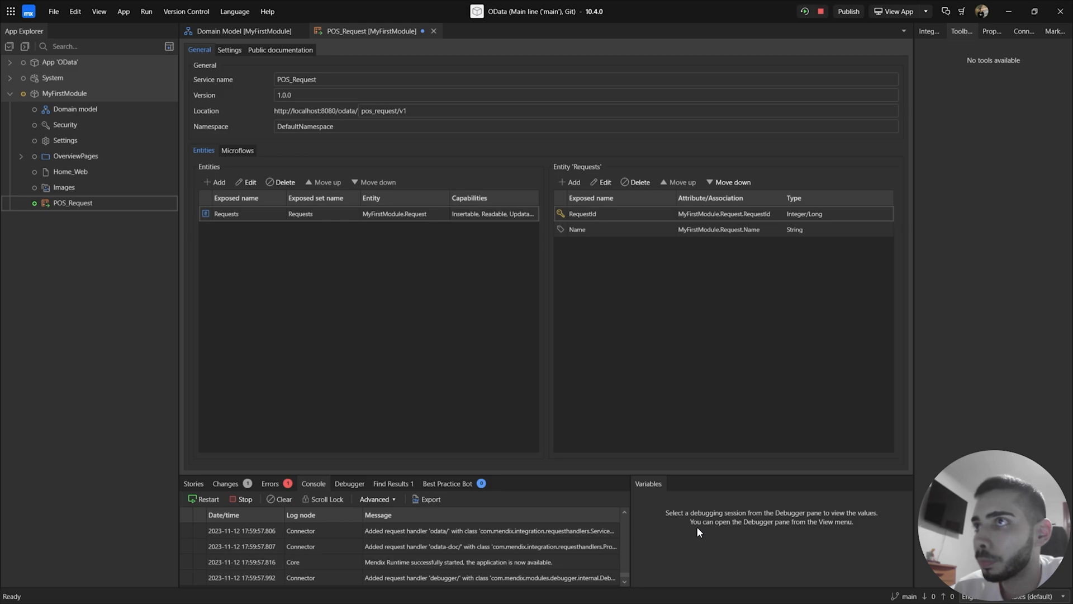
# Add the User module role to the allowed roles in the POS_Request service's security settings.
pyautogui.click(230, 50)
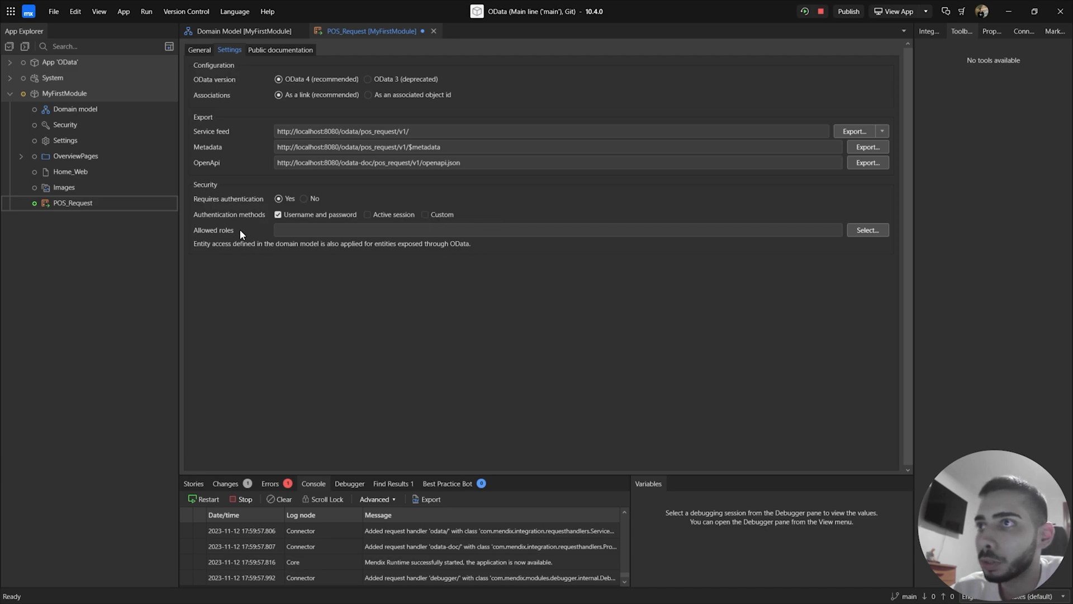
pyautogui.click(864, 231)
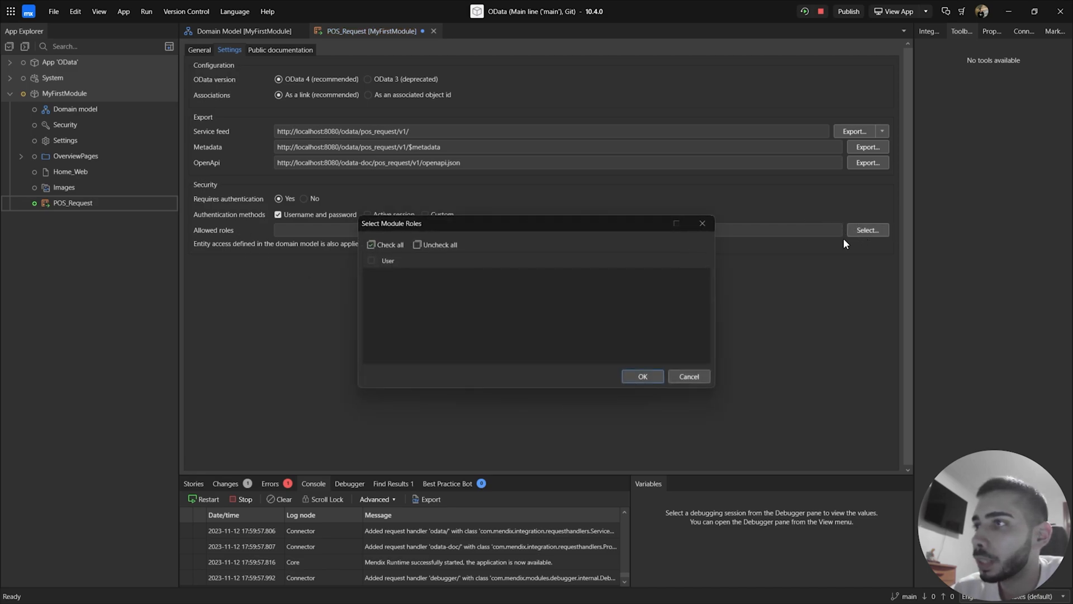
pyautogui.click(371, 260)
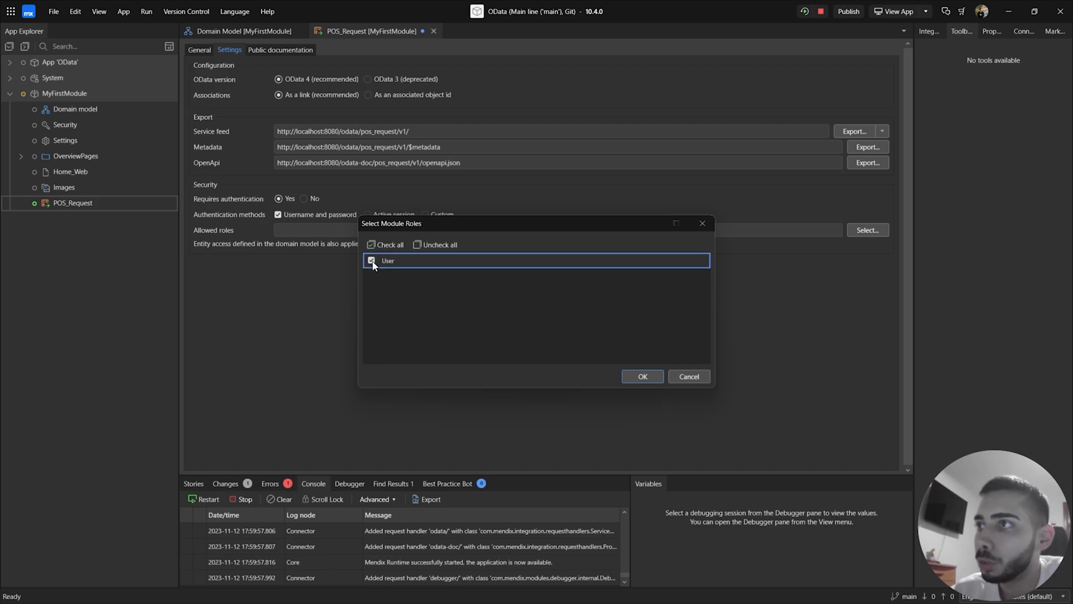
pyautogui.click(643, 377)
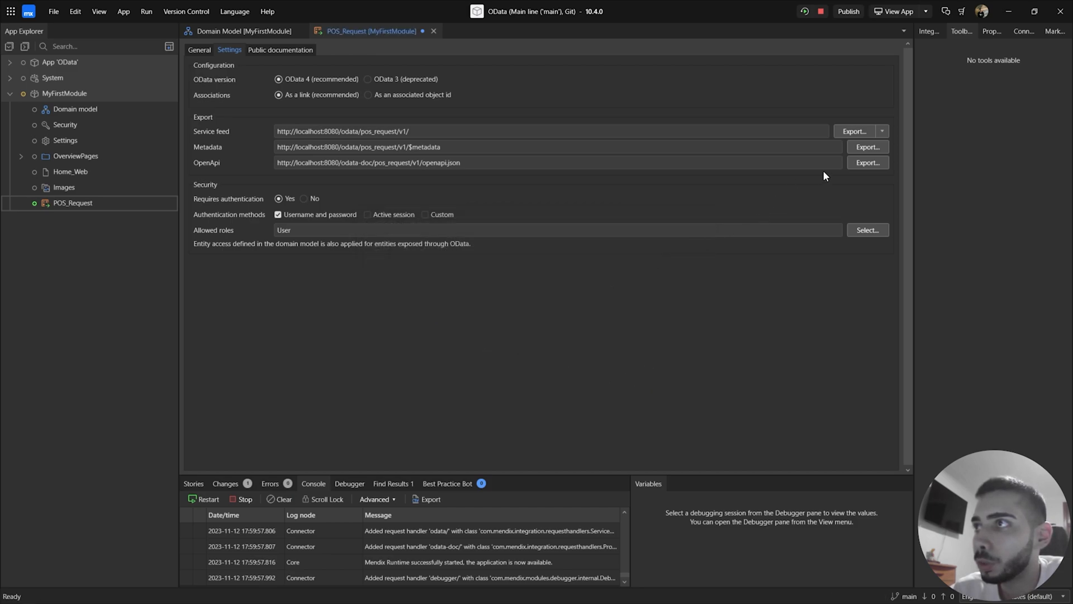
# Export the service's OpenAPI definition as openapi.json and switch to the file in Visual Studio Code, dismissing the notifications.
pyautogui.click(860, 167)
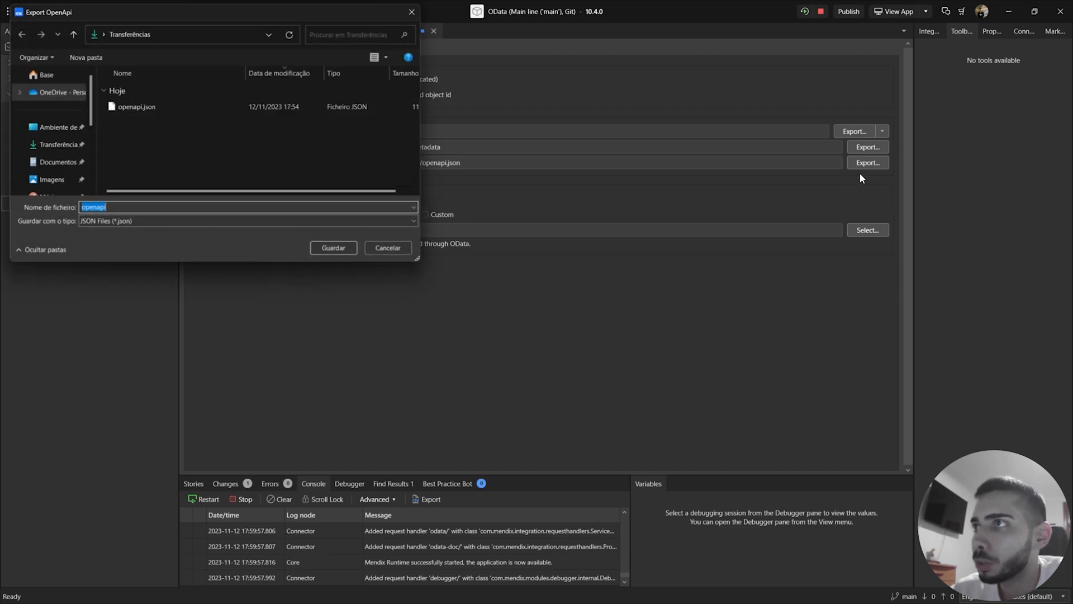
pyautogui.click(336, 250)
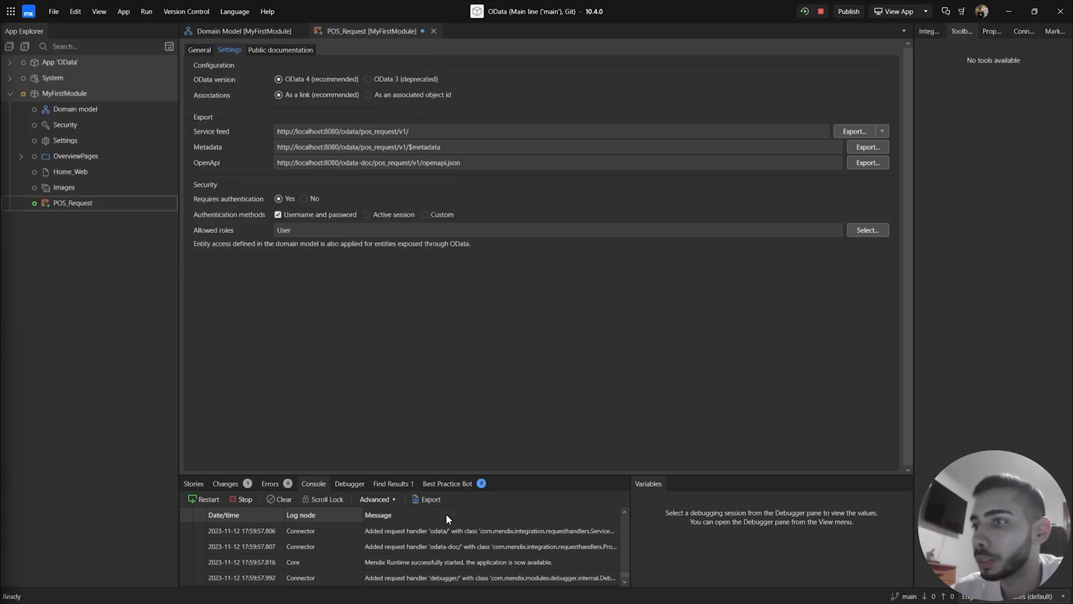
pyautogui.click(524, 591)
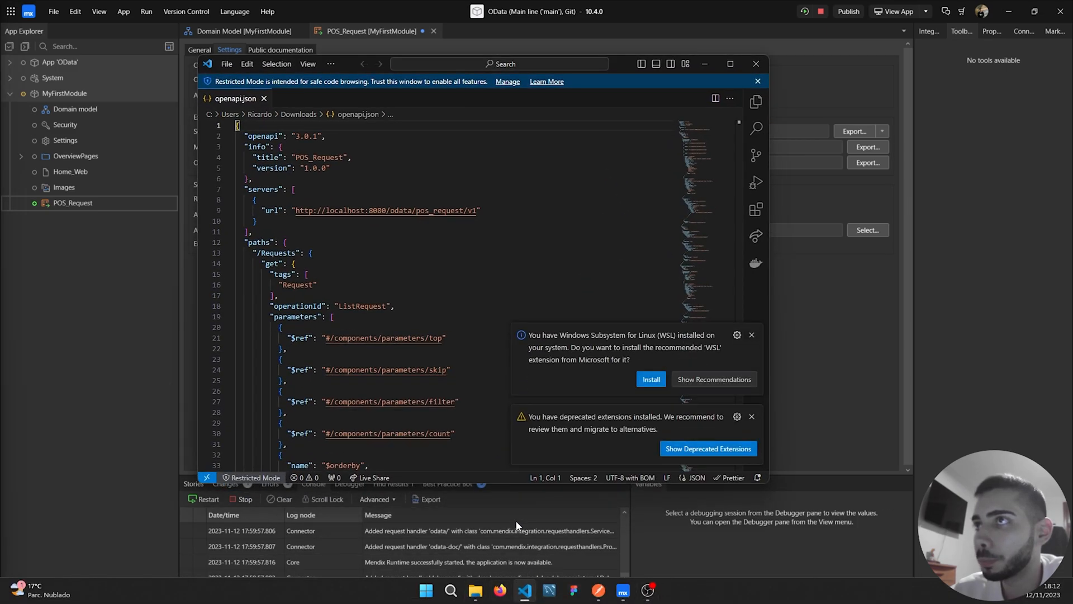
pyautogui.click(752, 335)
pyautogui.click(752, 417)
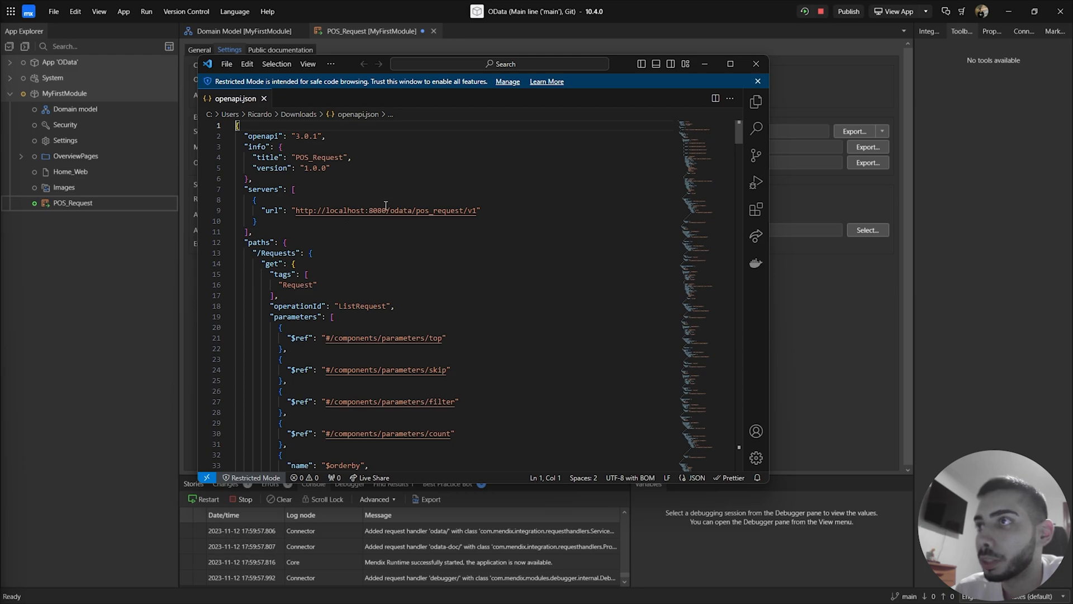
# Examine the server URL, query parameters and response schema of the Requests get operation in openapi.json.
pyautogui.scroll(-1, 352, 224)
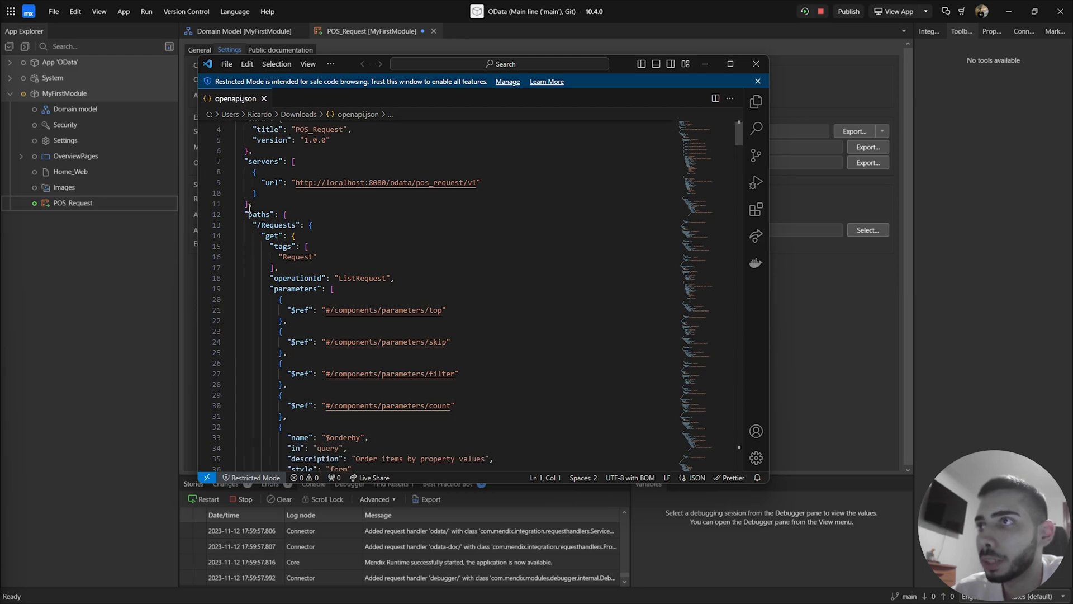
pyautogui.scroll(-2, 286, 213)
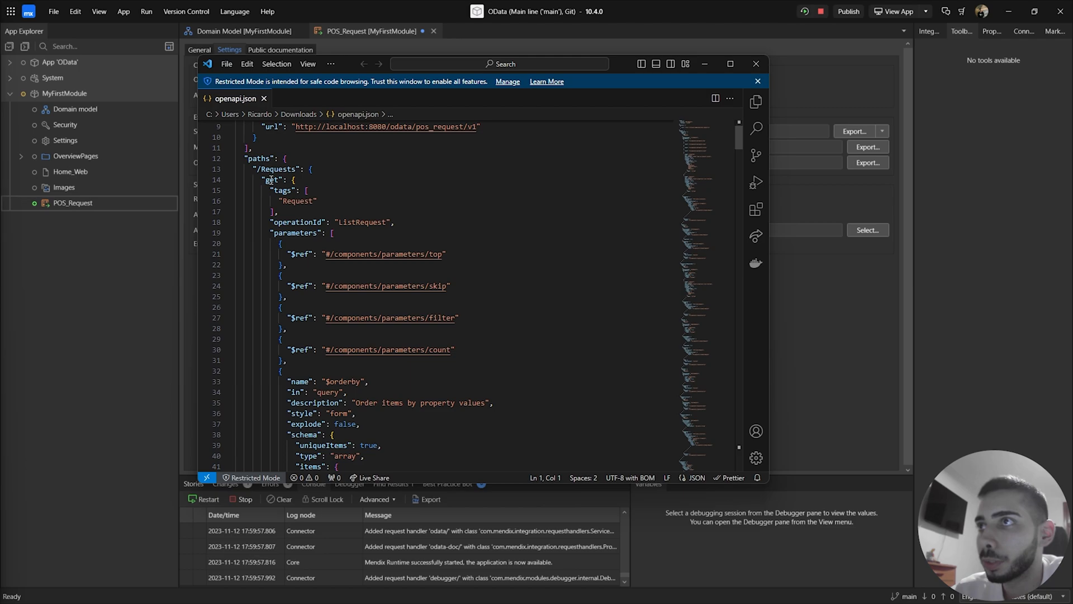
pyautogui.scroll(-1, 330, 193)
pyautogui.scroll(-1, 387, 244)
pyautogui.scroll(-1, 395, 239)
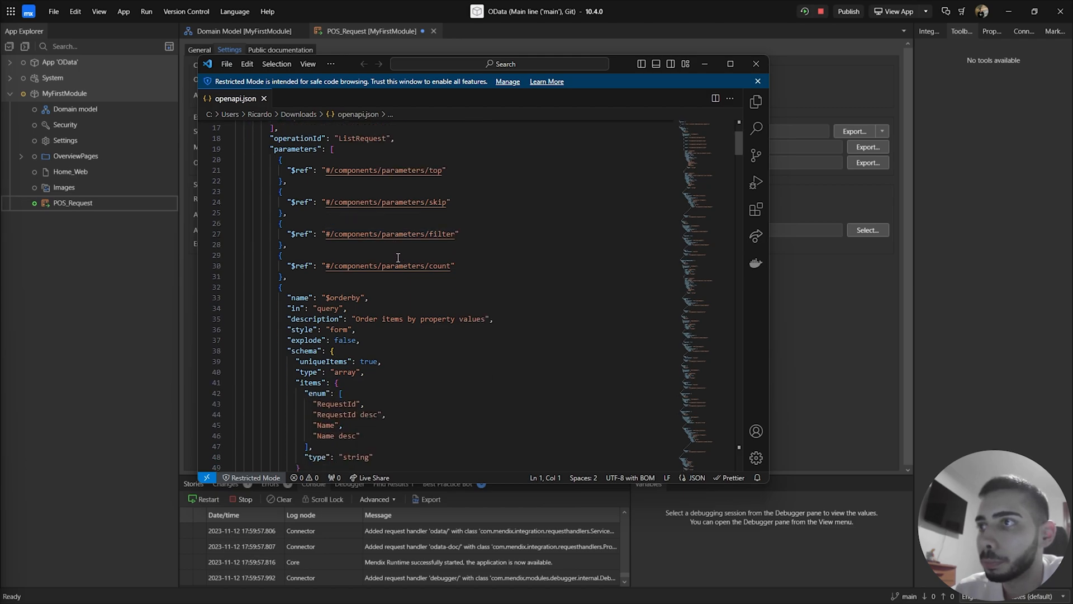
pyautogui.scroll(-1, 399, 261)
pyautogui.scroll(-1, 398, 261)
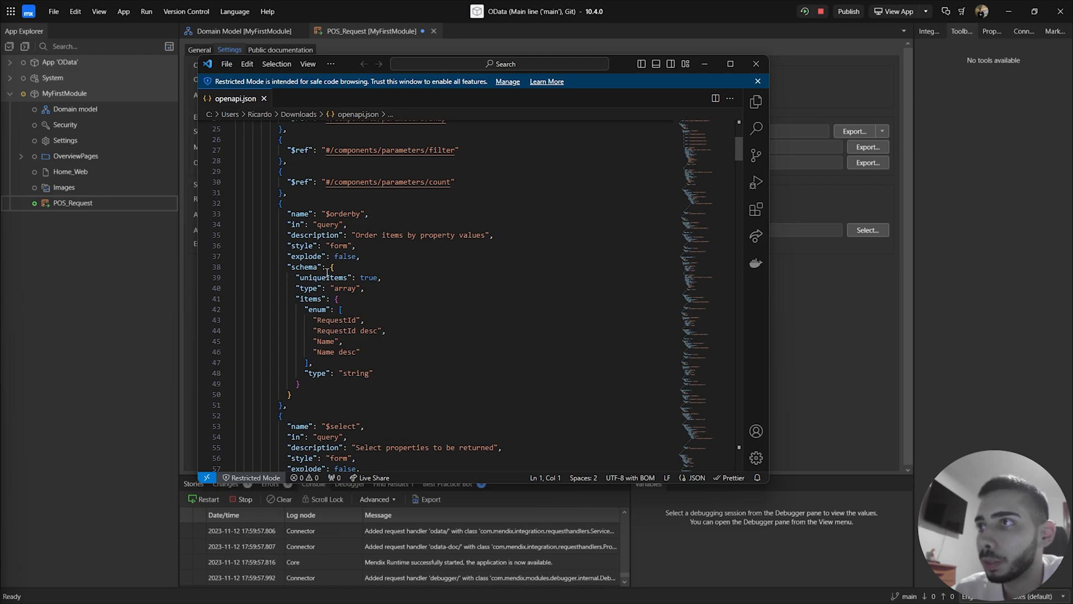
pyautogui.scroll(-6, 347, 277)
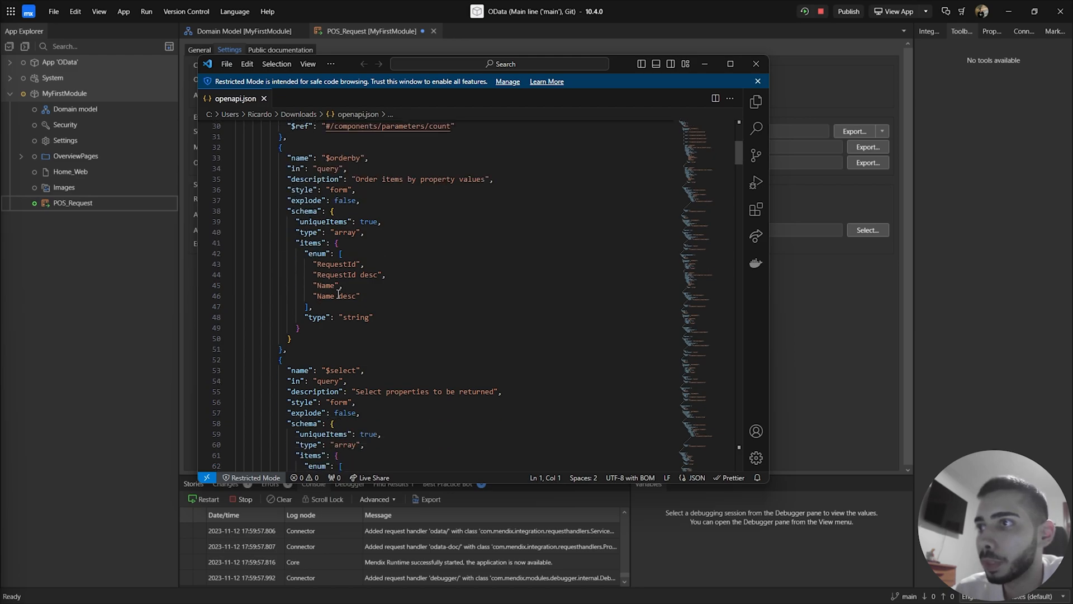
pyautogui.scroll(-7, 336, 298)
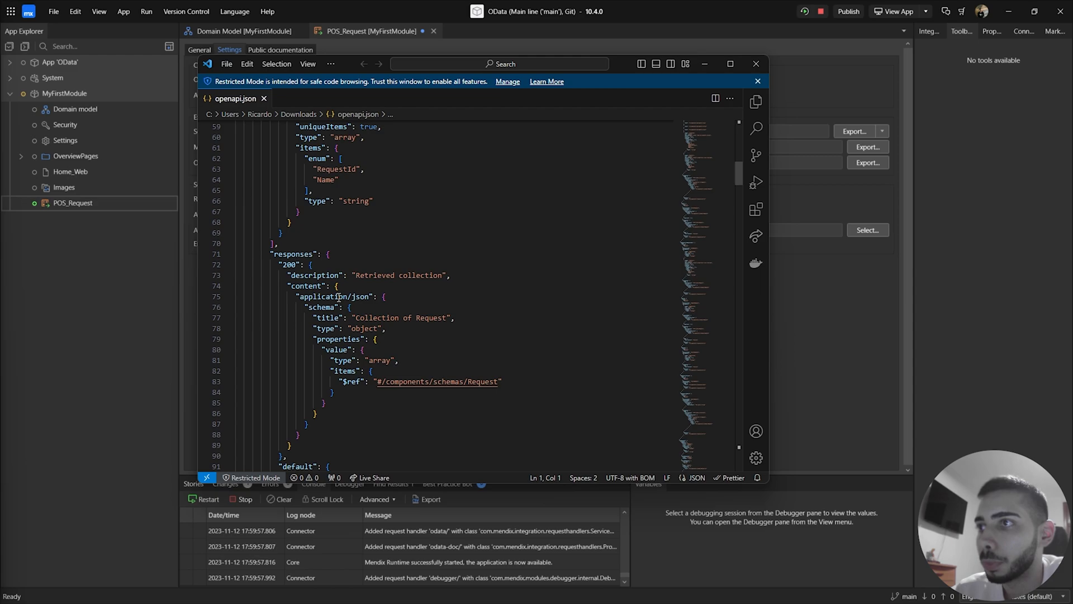
# Examine the CreateRequest post operation's request body and response schema in openapi.json.
pyautogui.scroll(-7, 339, 298)
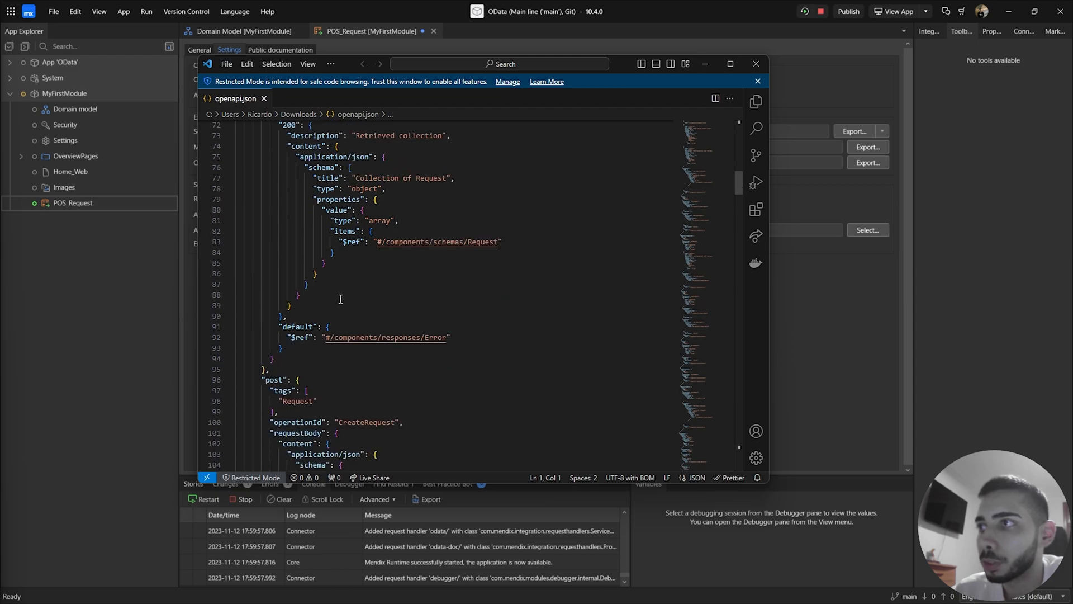
pyautogui.scroll(-2, 364, 291)
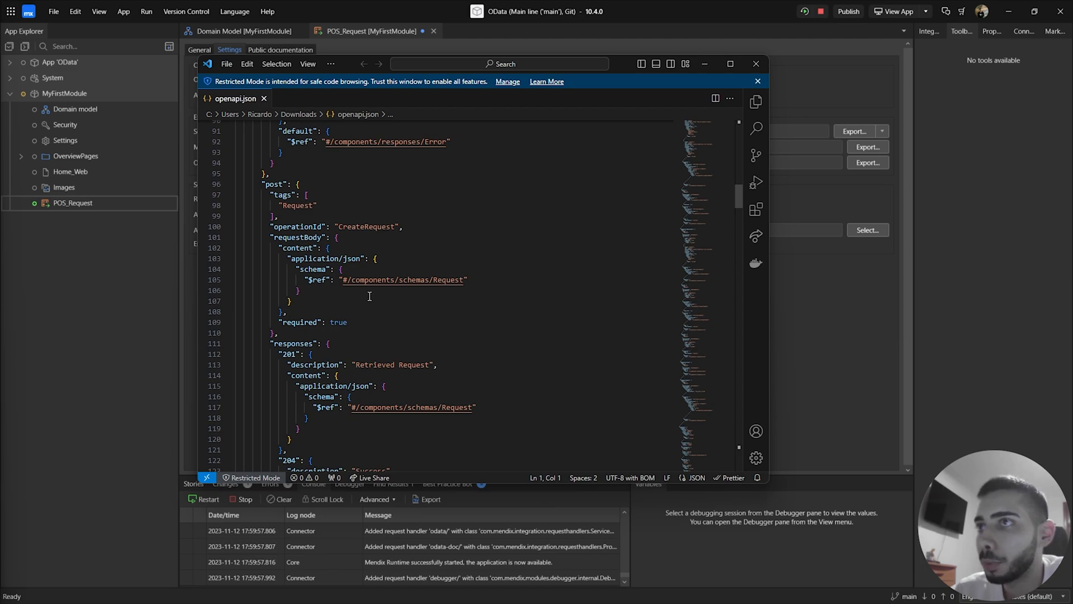
# Switch back to Mendix Studio Pro and rerun the app locally, saving the changes to the POS_Request service.
pyautogui.click(131, 305)
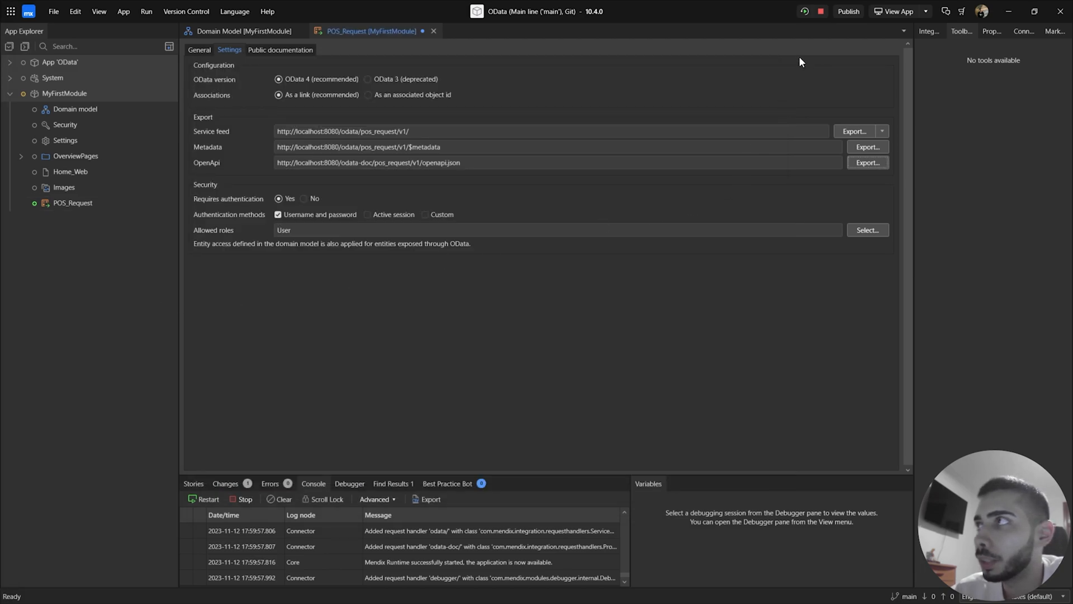
pyautogui.click(804, 14)
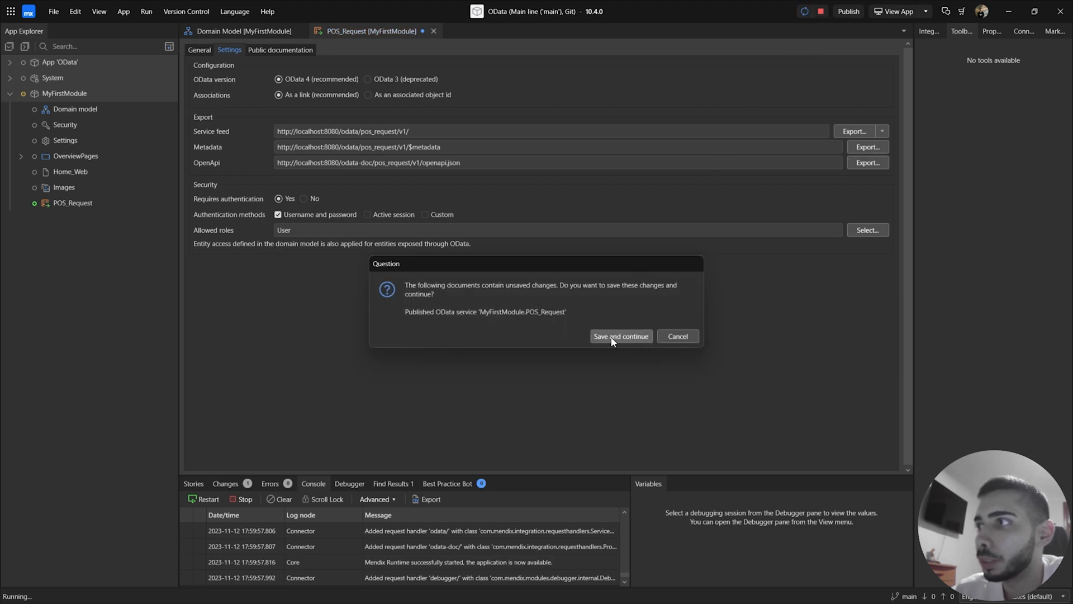
pyautogui.click(613, 337)
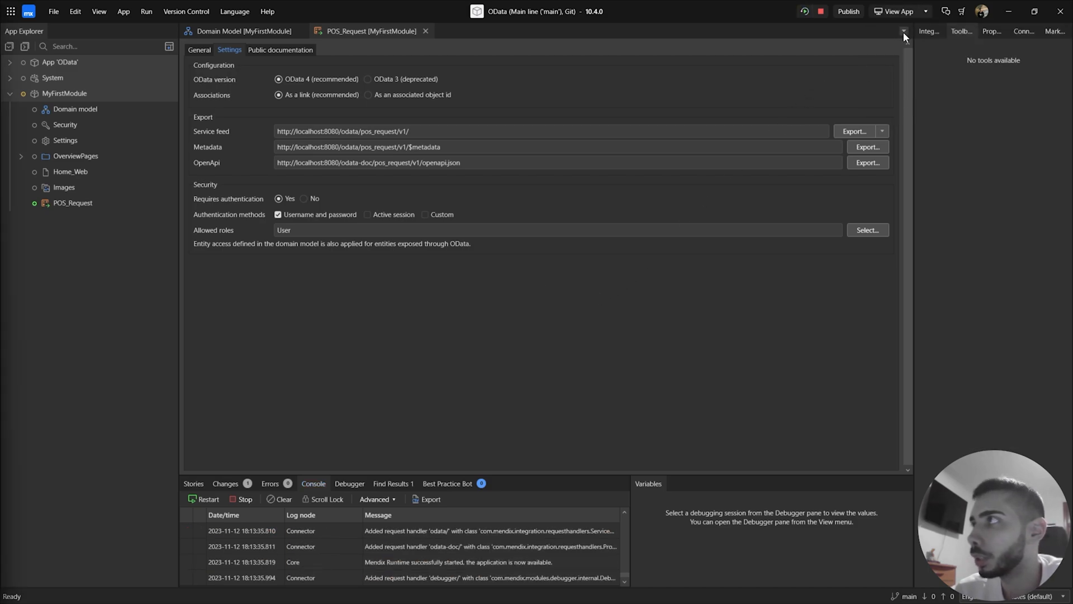
# View the running app in the browser, sign in with the saved administrator username and password, and review the Request overview records.
pyautogui.click(898, 13)
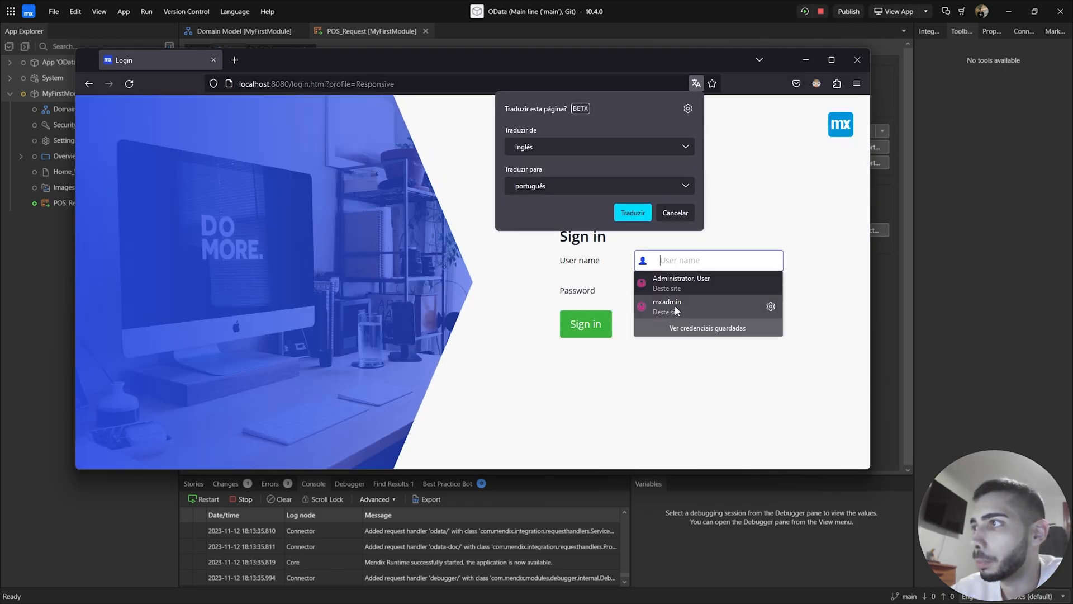
pyautogui.click(675, 307)
pyautogui.click(587, 324)
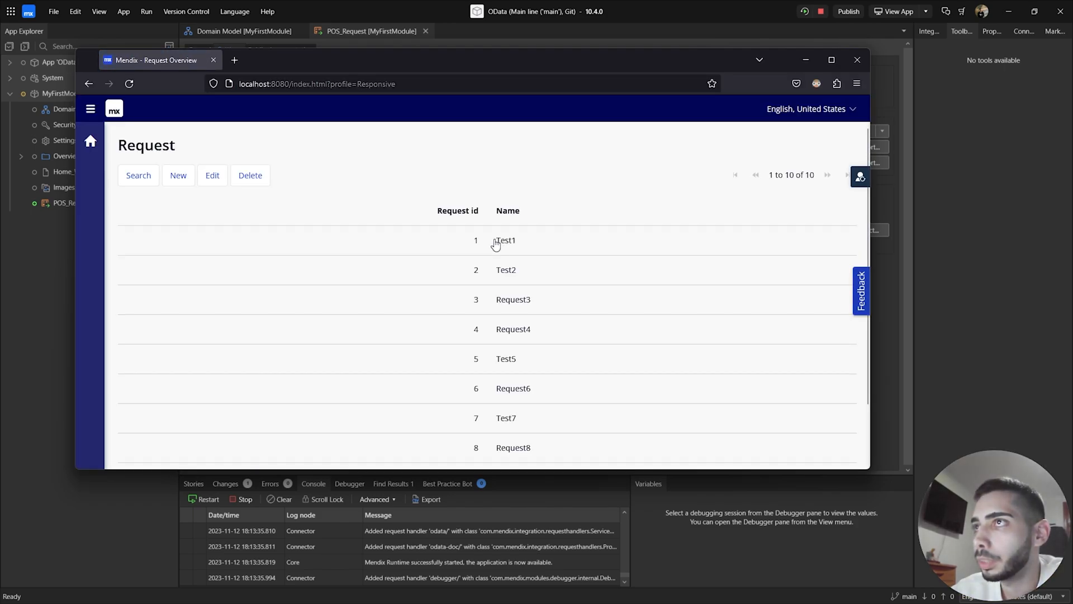
pyautogui.scroll(-2, 378, 191)
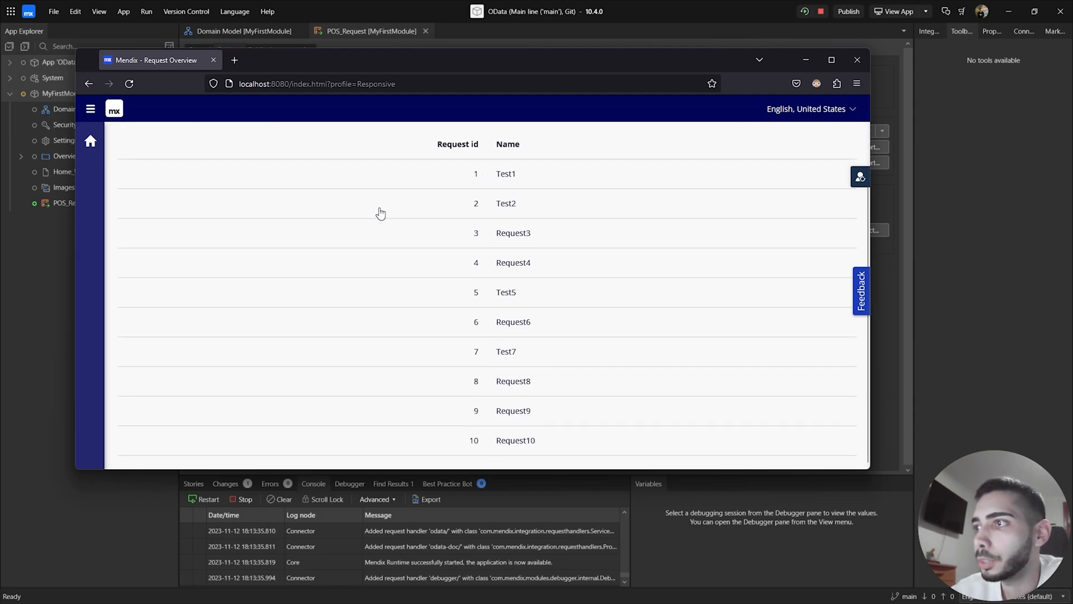
pyautogui.scroll(2, 408, 270)
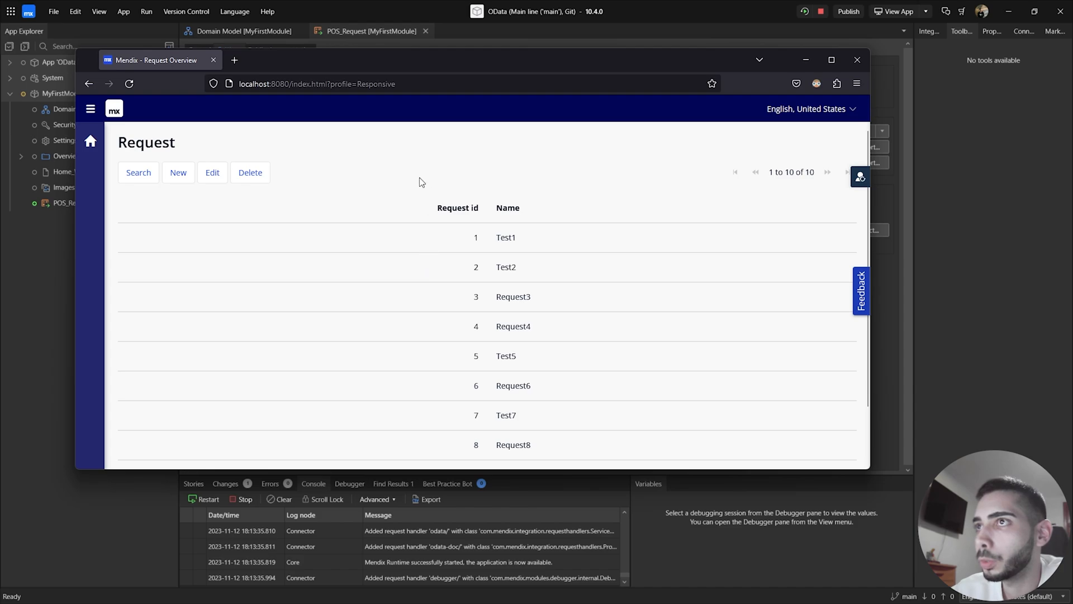
# Switch to Postman, check the Basic Auth settings of the earlier GET request to pos_request/v1/Requests, and send it to review all returned requests.
pyautogui.moveTo(524, 593)
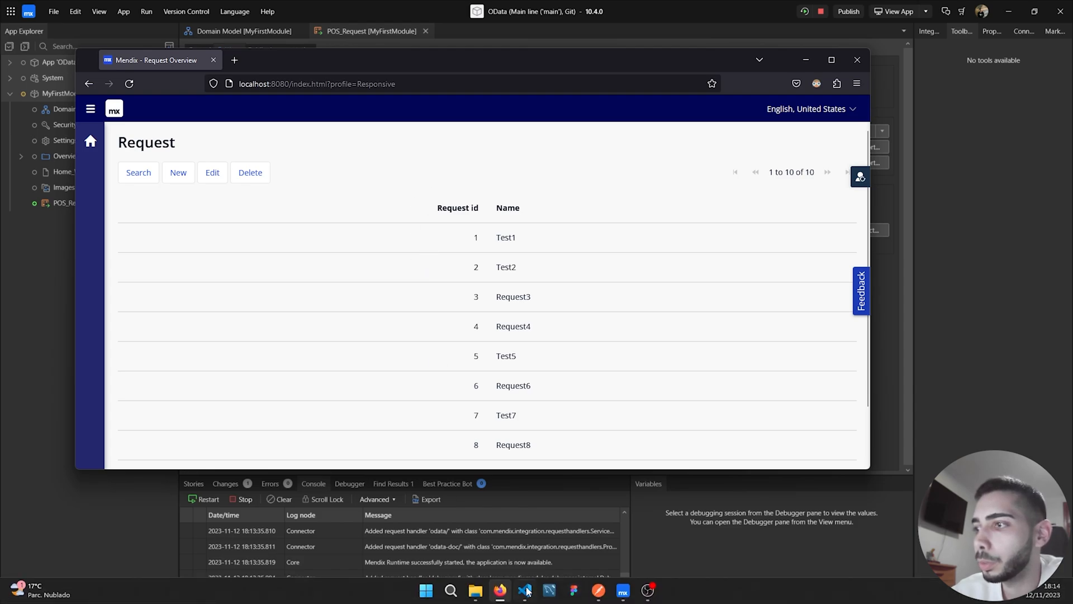
pyautogui.click(598, 591)
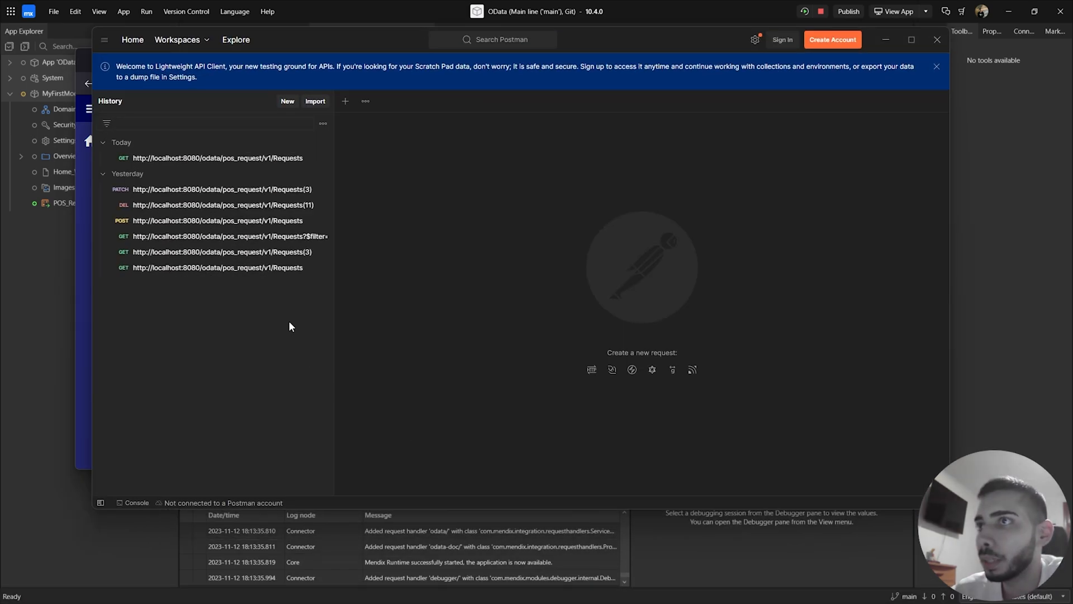
pyautogui.click(240, 269)
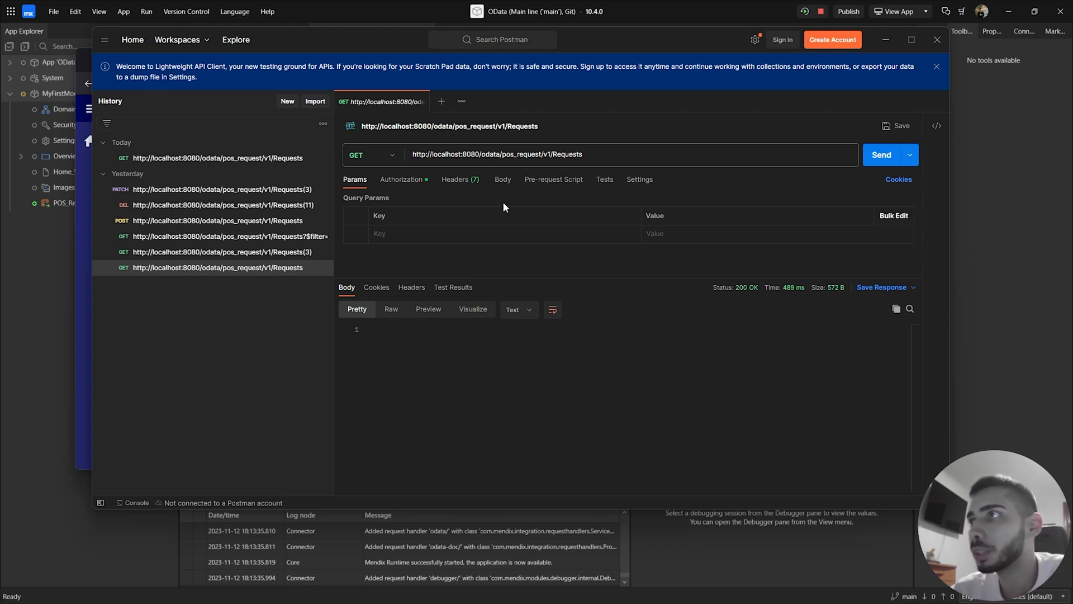
pyautogui.click(416, 181)
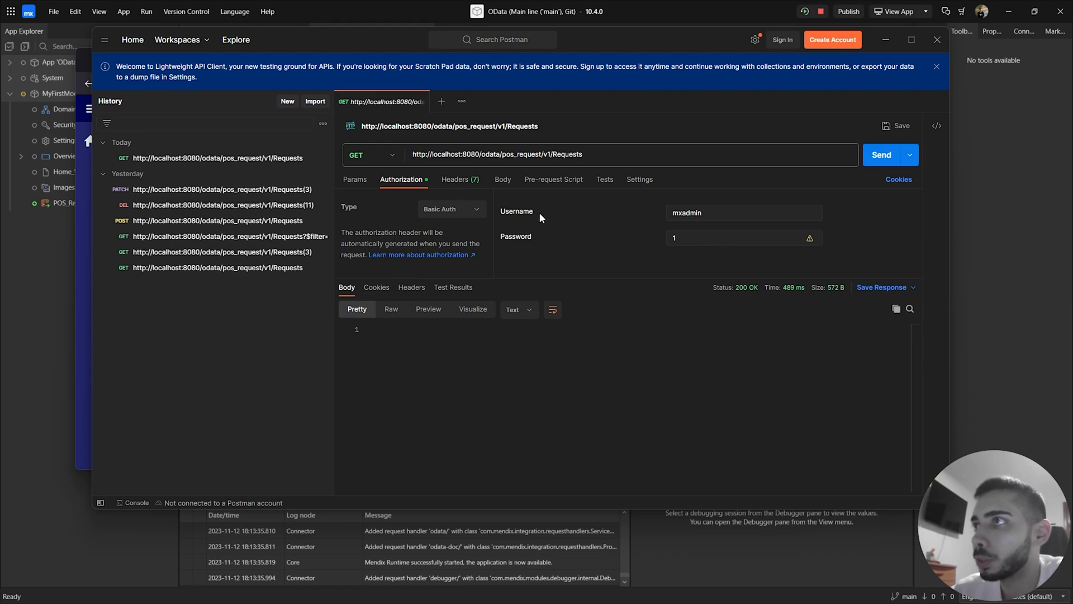
pyautogui.click(880, 156)
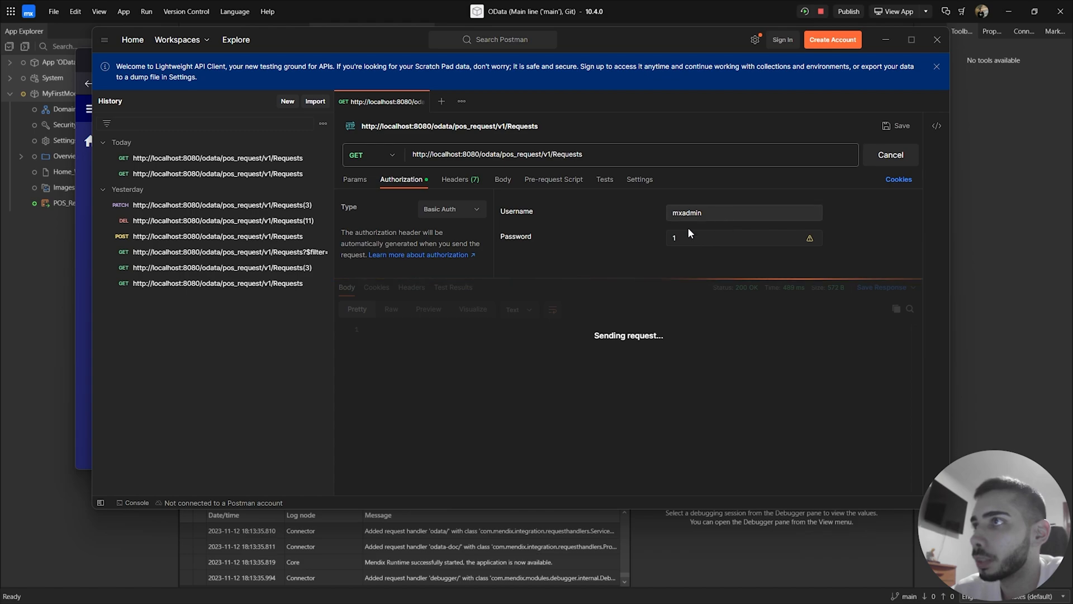
pyautogui.scroll(-2, 643, 372)
pyautogui.scroll(-3, 641, 376)
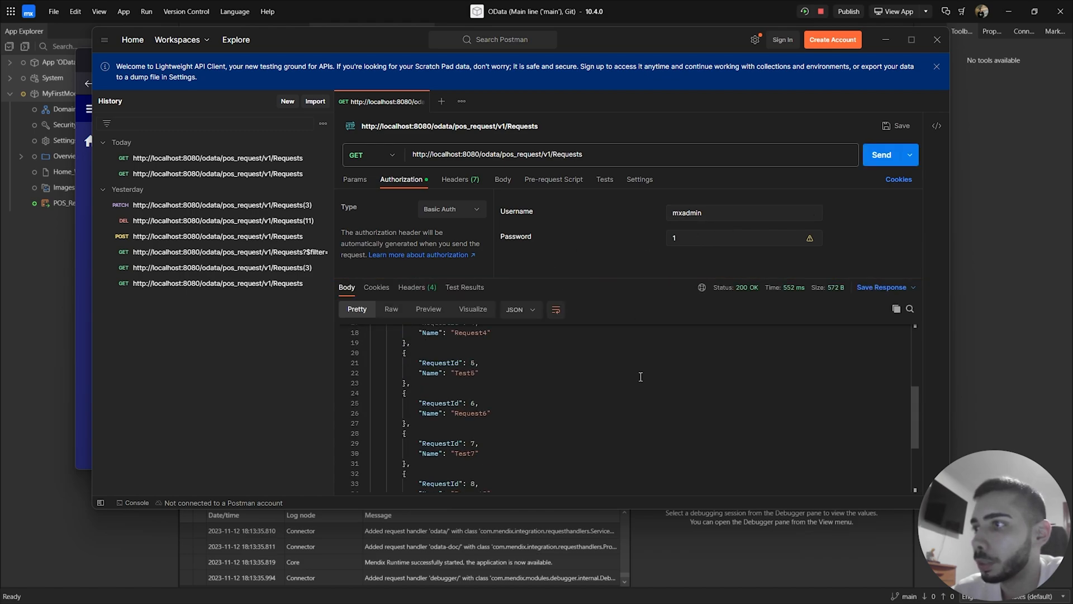
pyautogui.scroll(-2, 641, 377)
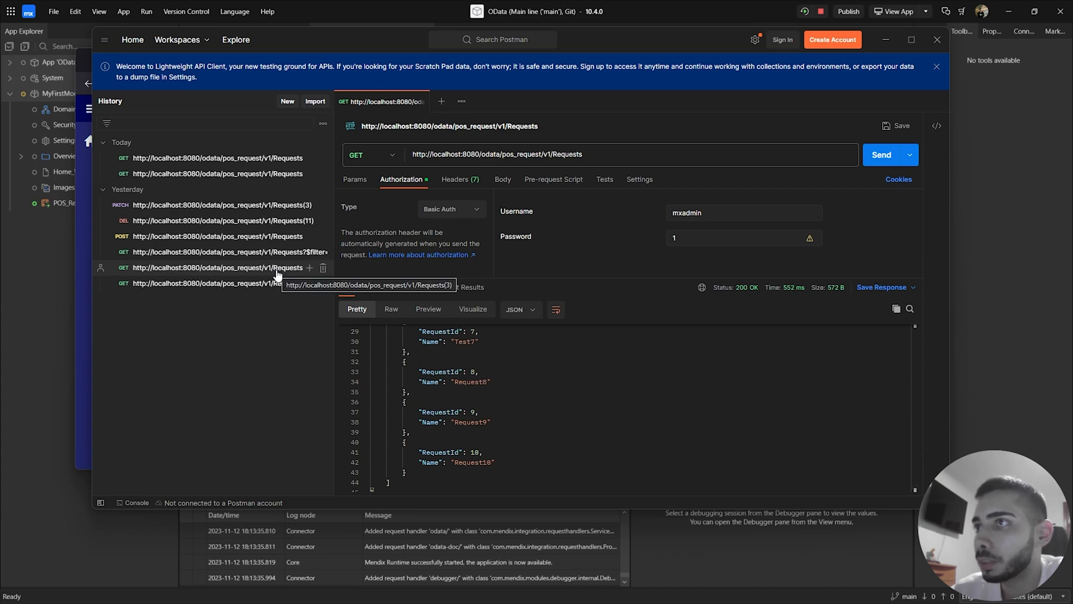
# Send the earlier GET requests for Requests(3) and for Requests filtered with $filter=Name eq 'Request4'.
pyautogui.click(276, 270)
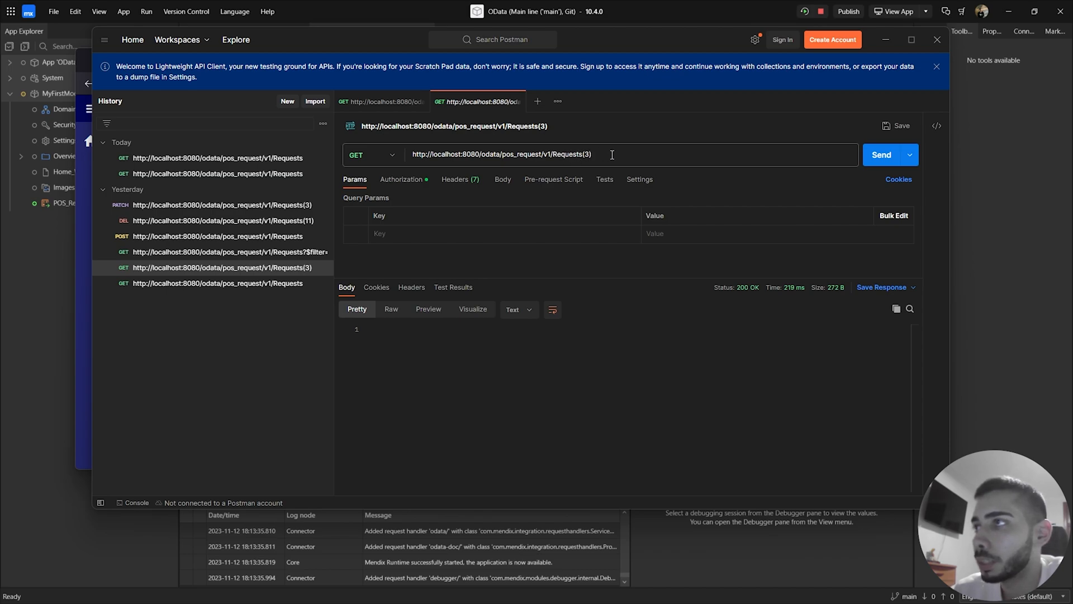
pyautogui.click(882, 165)
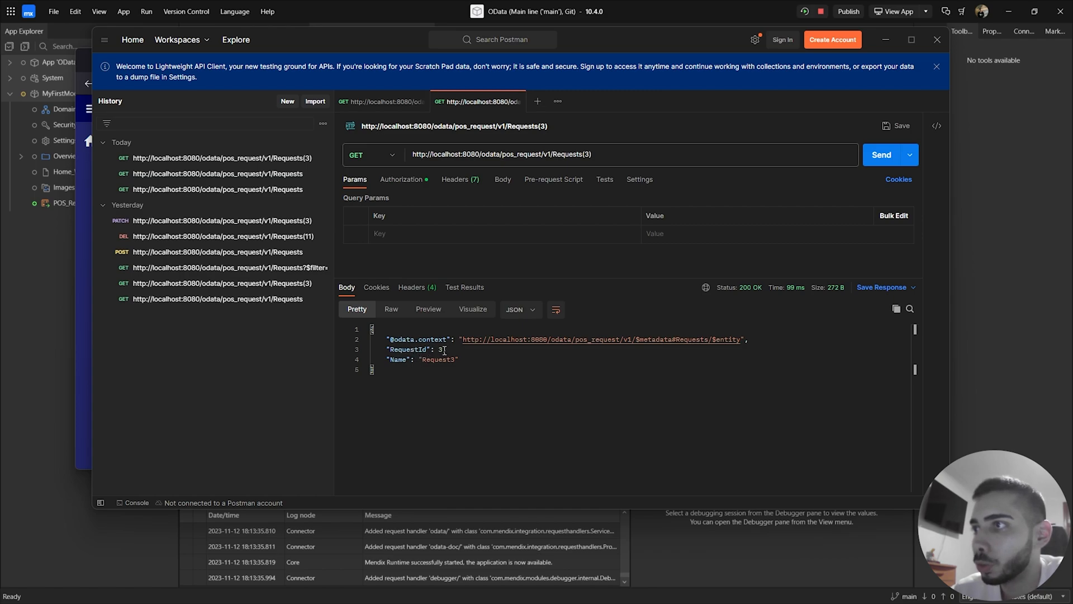
pyautogui.click(242, 268)
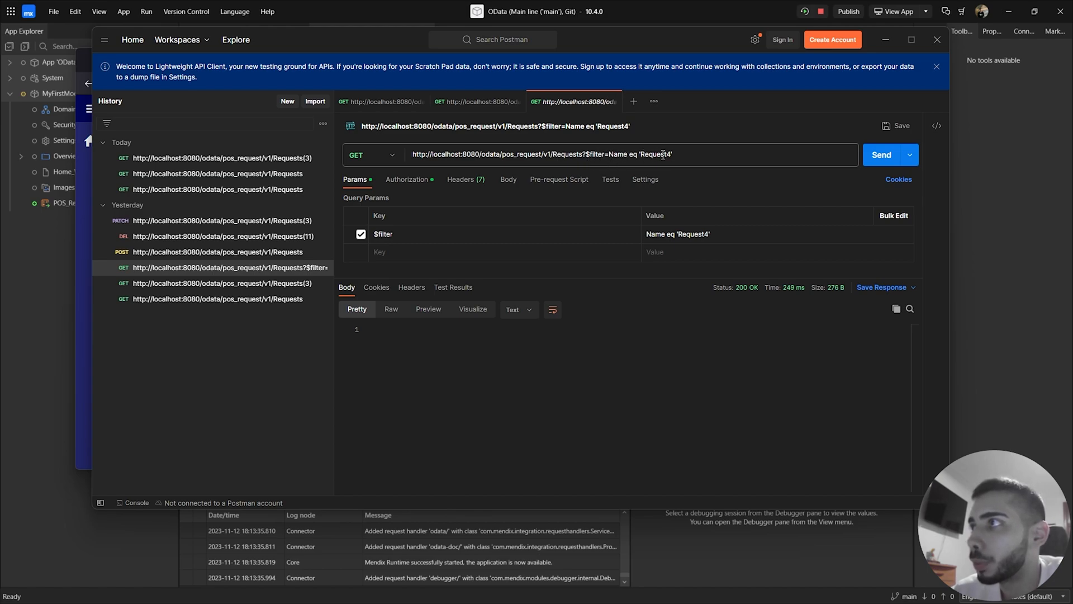
pyautogui.click(876, 161)
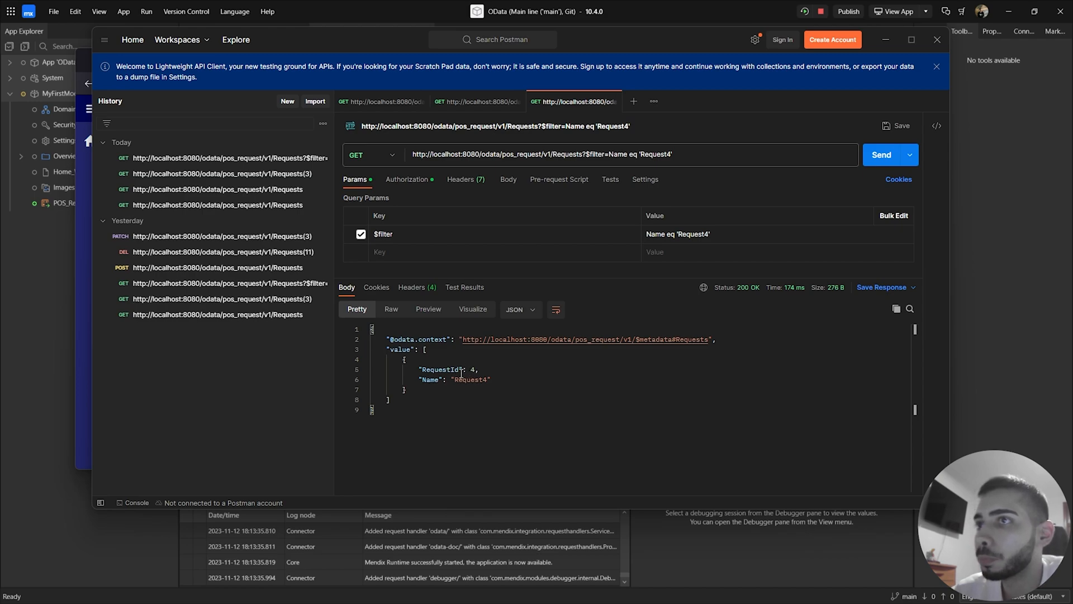
# Reopen the earlier POST request to Requests, set the Name in its raw body to "Test12", and send it.
pyautogui.click(260, 268)
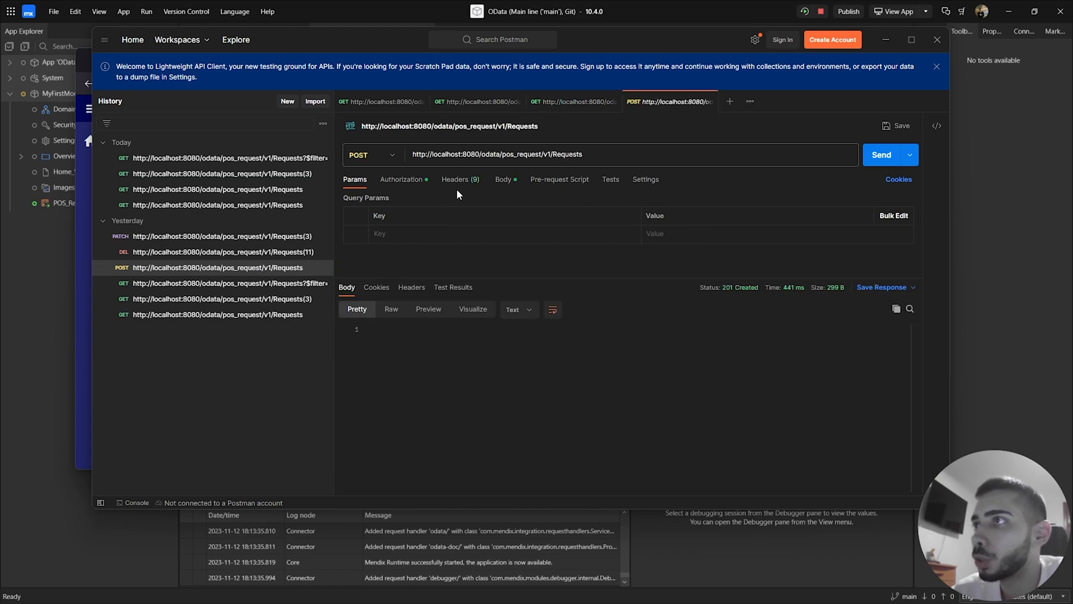
pyautogui.click(504, 180)
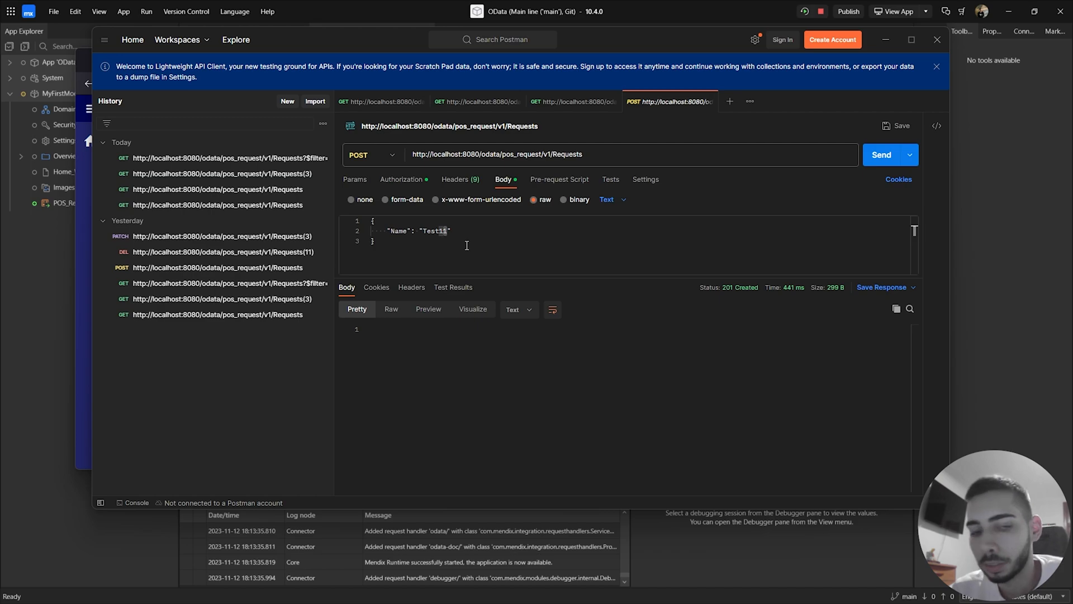
pyautogui.write('2')
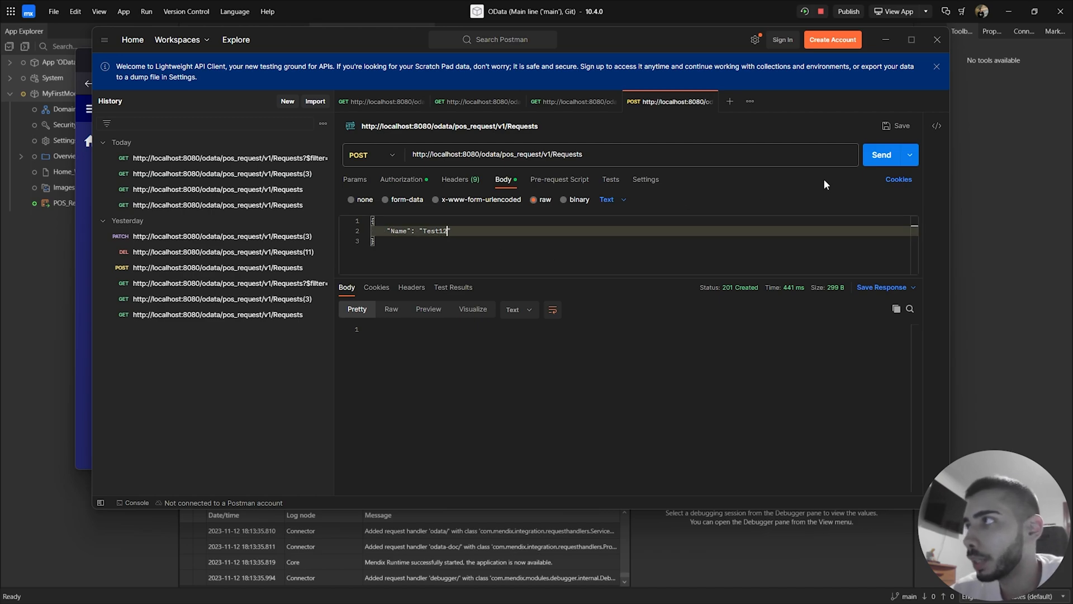
pyautogui.click(881, 160)
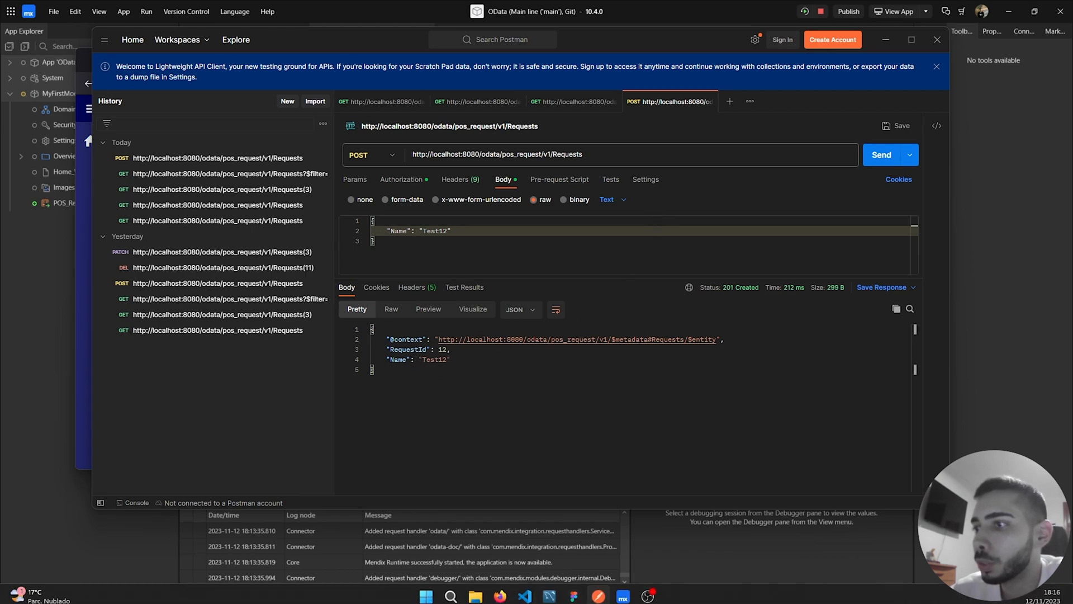
# Switch to the Firefox window and reload the Request overview to check for the new Test12 record.
pyautogui.click(505, 595)
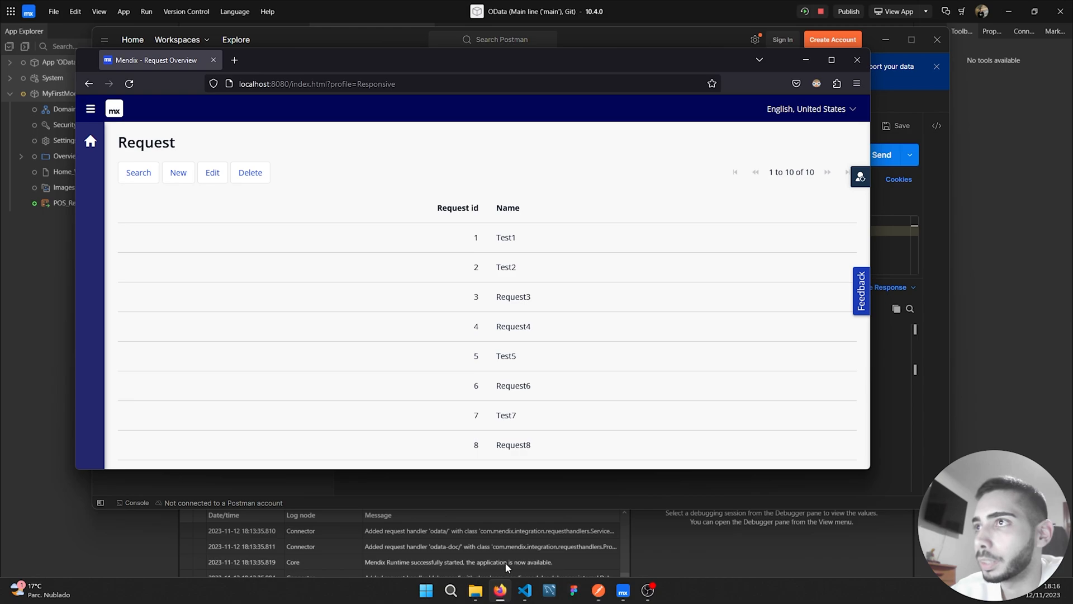
pyautogui.scroll(-2, 491, 311)
pyautogui.scroll(2, 464, 302)
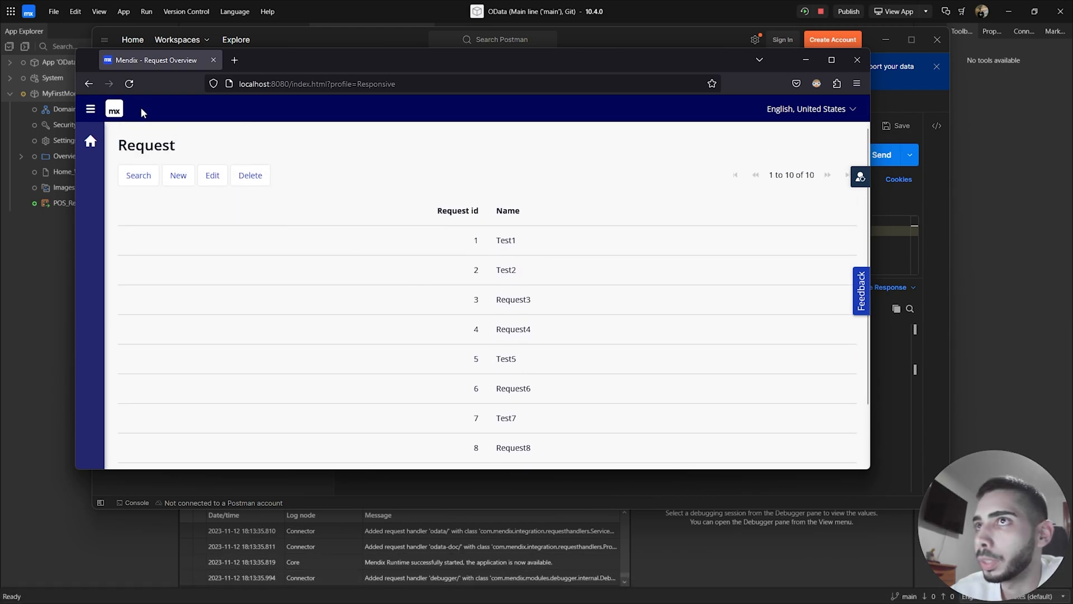
pyautogui.click(131, 84)
pyautogui.scroll(-2, 432, 236)
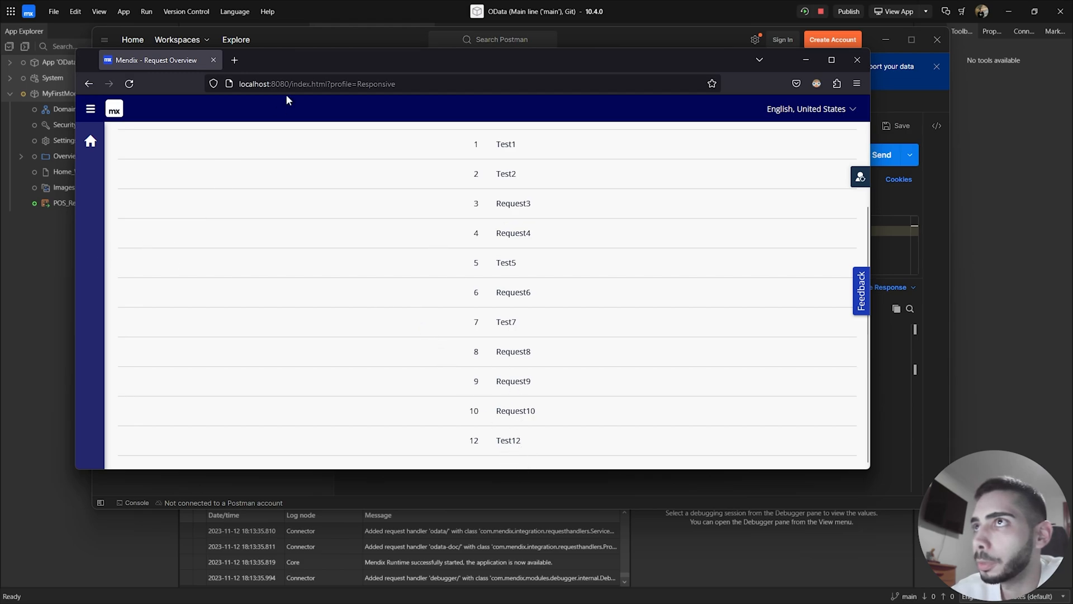
# Return to Postman, change the earlier DELETE request's URL to target Requests(12), and send it.
pyautogui.click(339, 35)
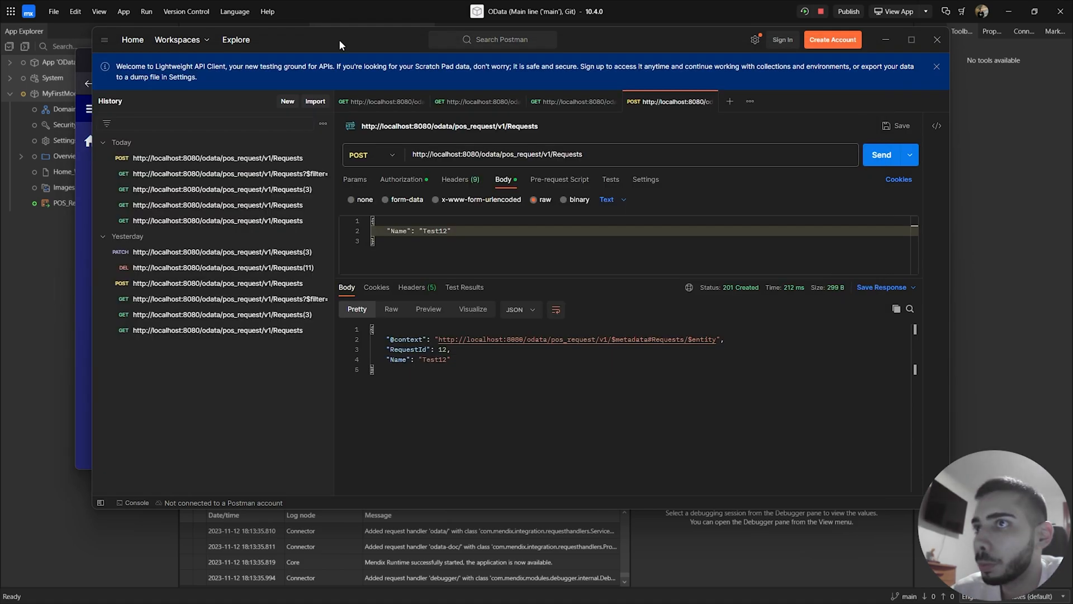
pyautogui.click(230, 271)
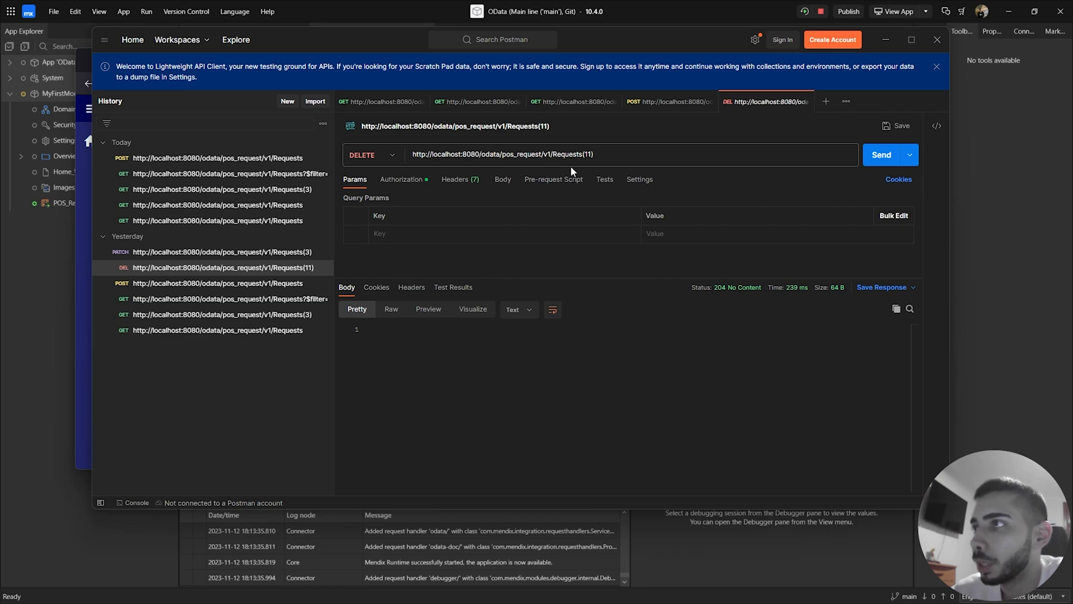
pyautogui.click(591, 154)
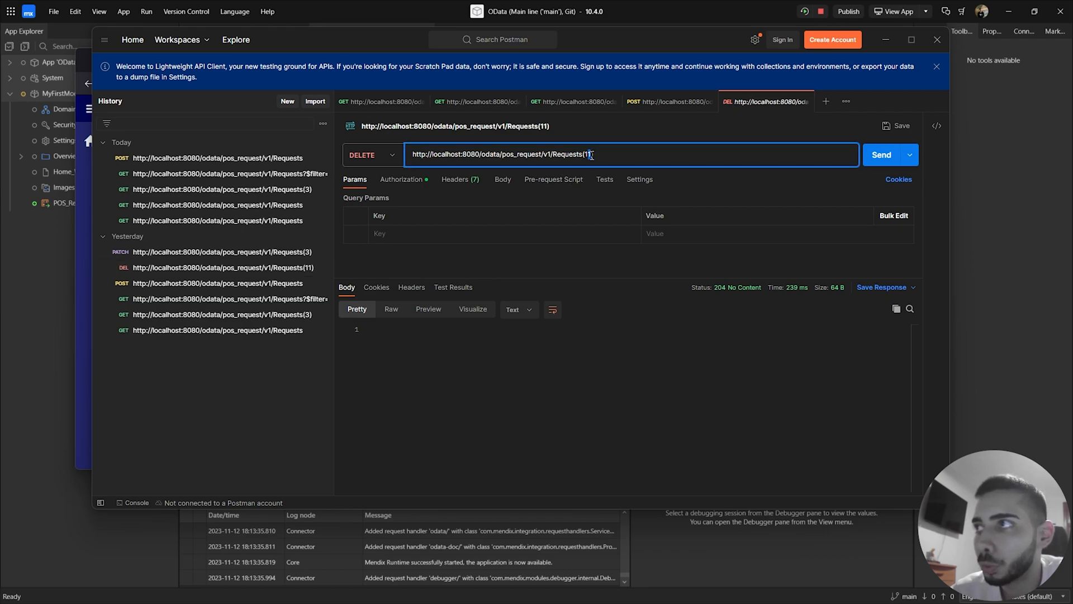
pyautogui.write('2')
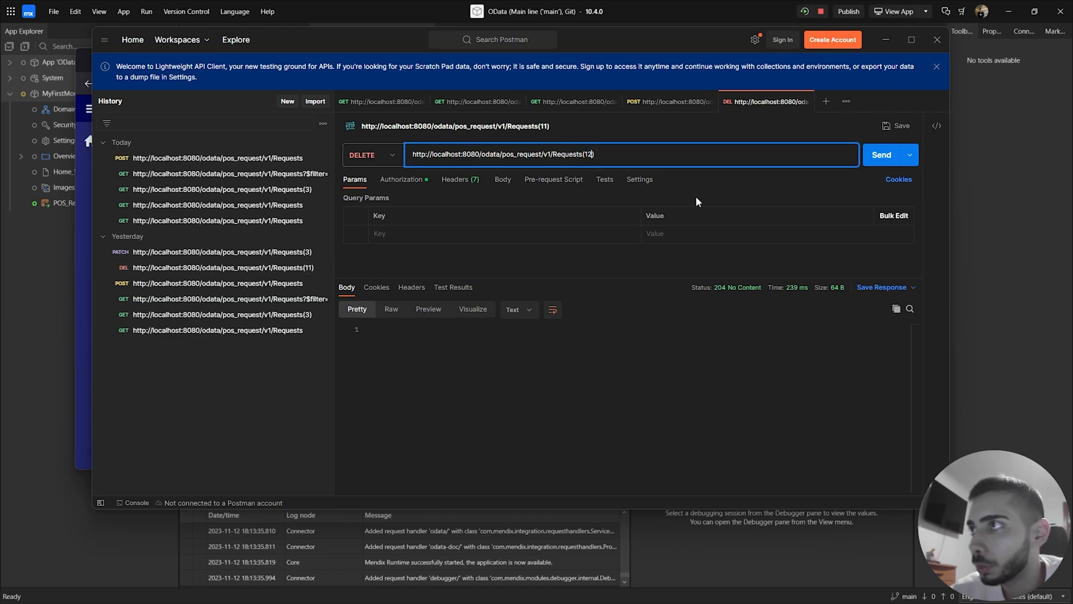
pyautogui.click(874, 162)
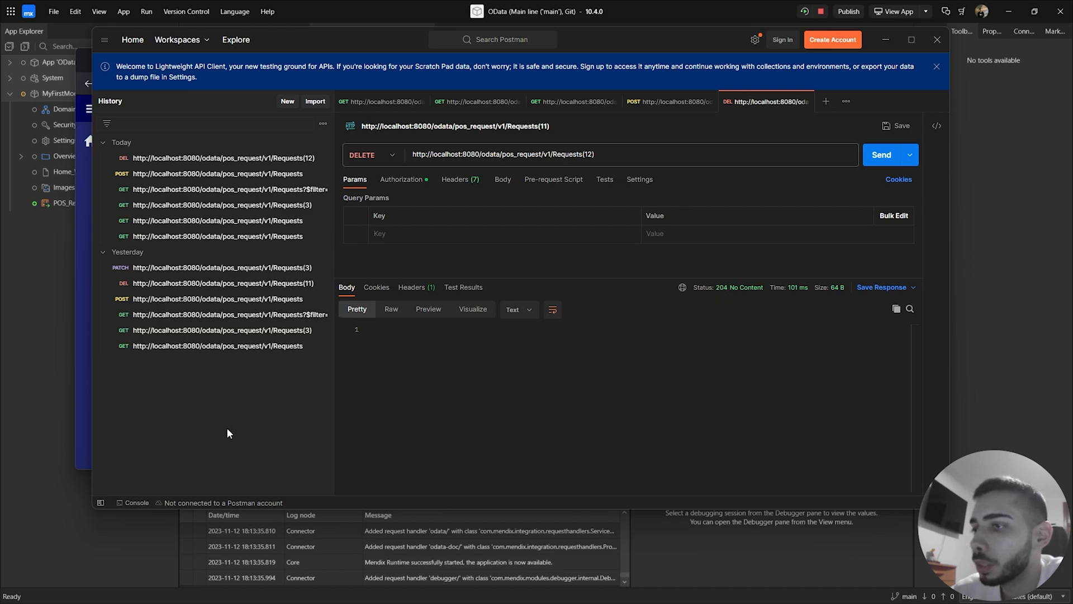
# Reload the Request overview in Firefox to check that record 12 is deleted, and return to Postman.
pyautogui.click(492, 525)
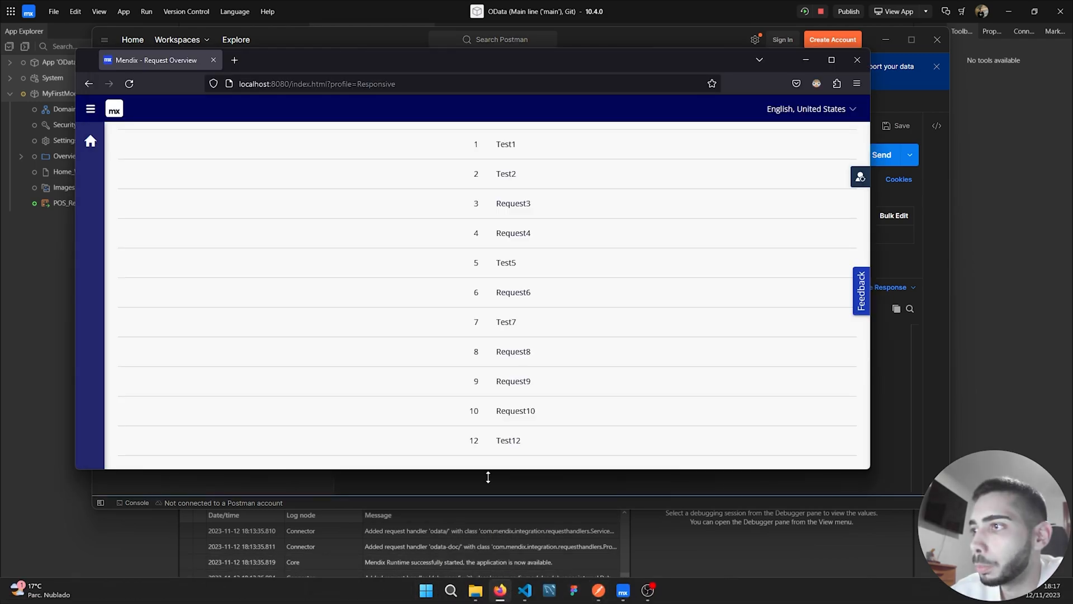
pyautogui.click(133, 82)
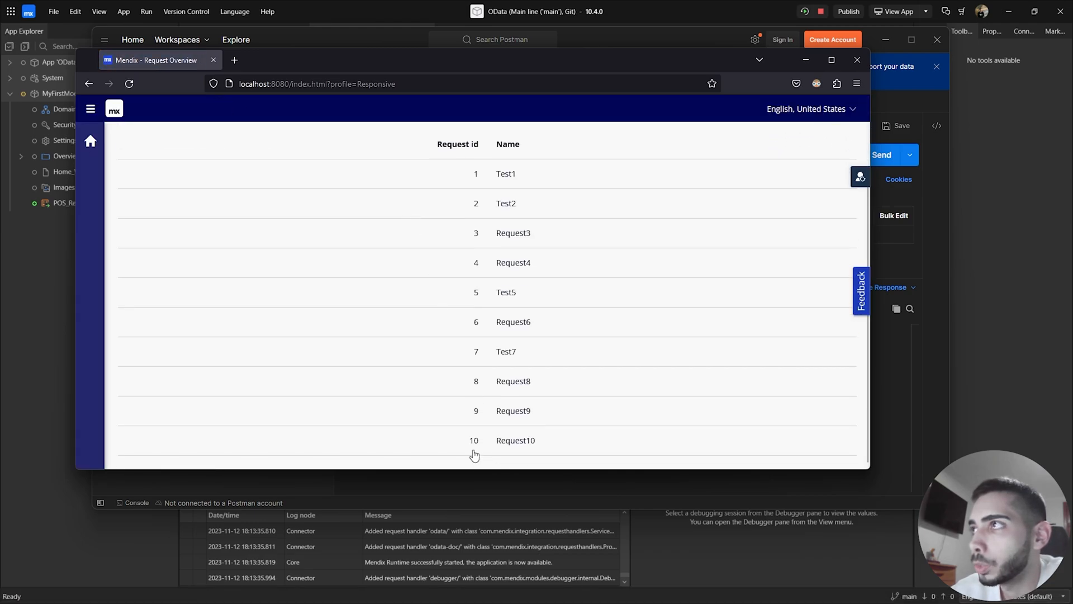
pyautogui.click(330, 37)
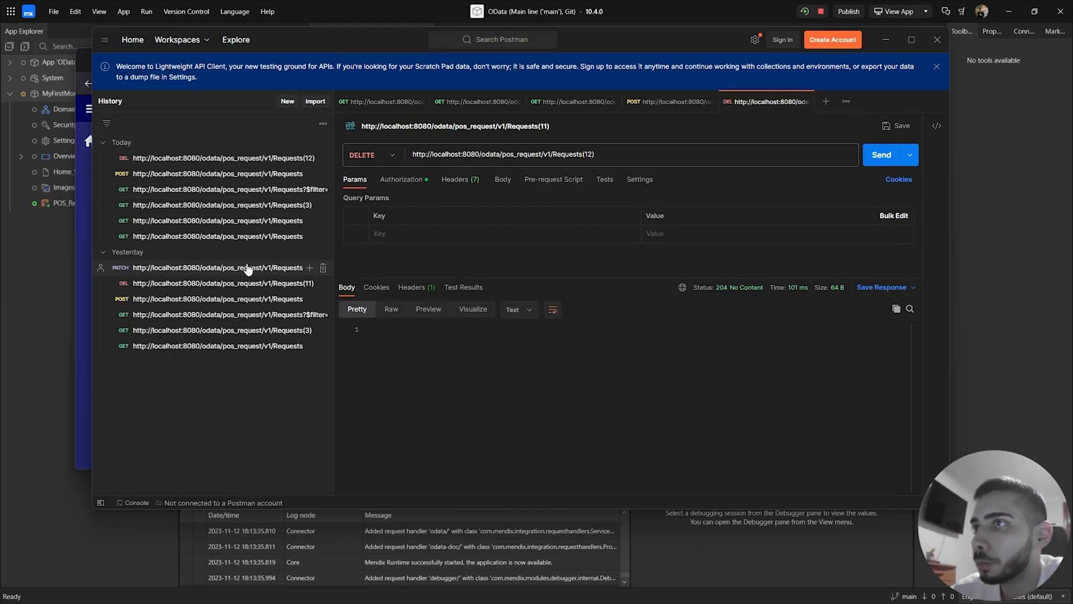
# Open the earlier PATCH request for Requests(3), view record 3 in Firefox's Request overview, and return to Postman.
pyautogui.click(254, 269)
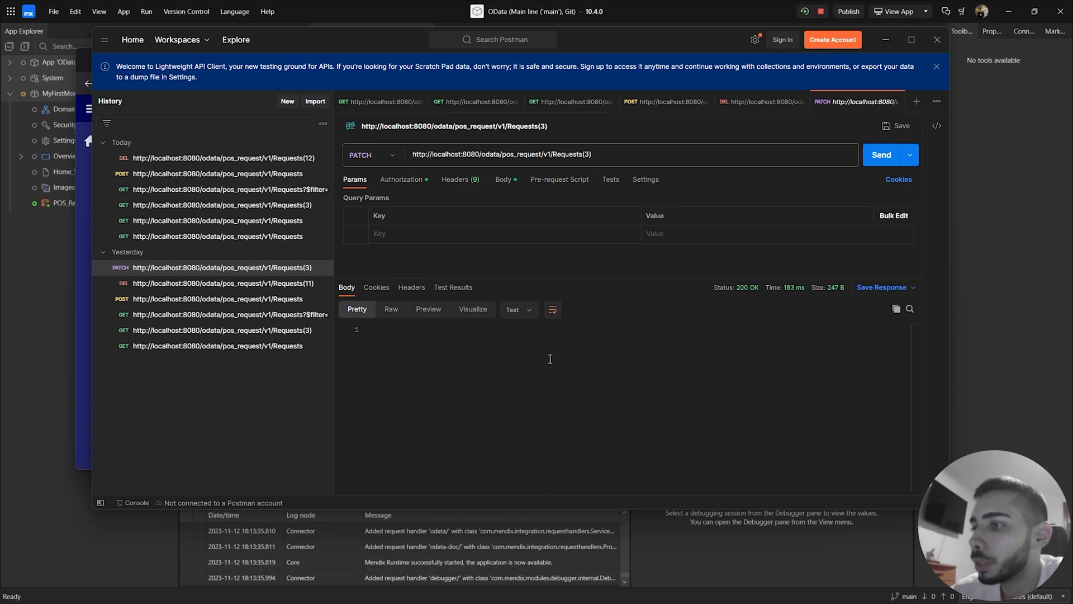
pyautogui.click(501, 591)
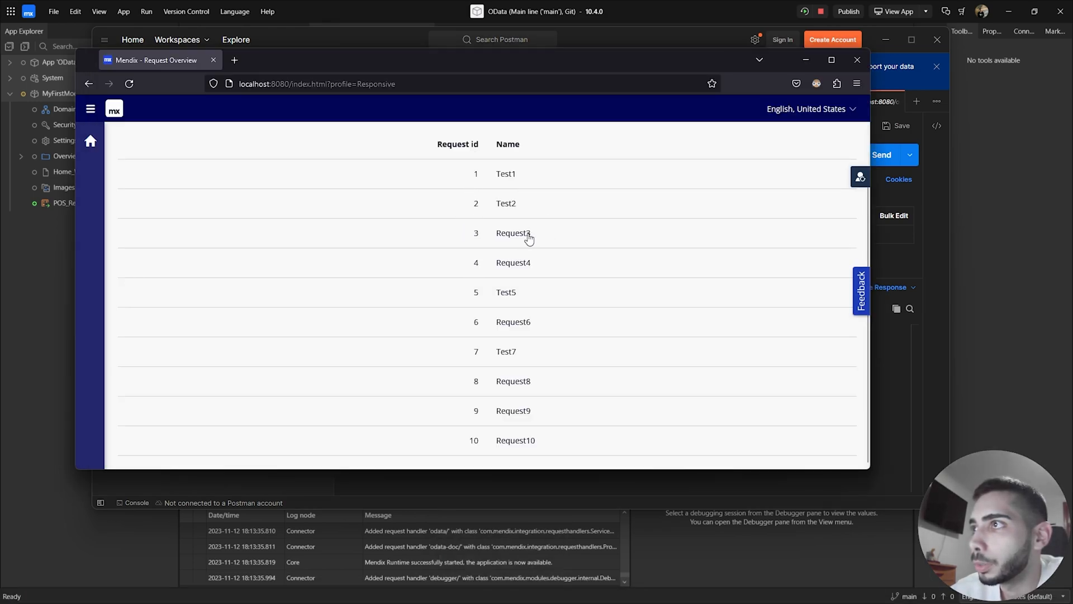
pyautogui.click(380, 480)
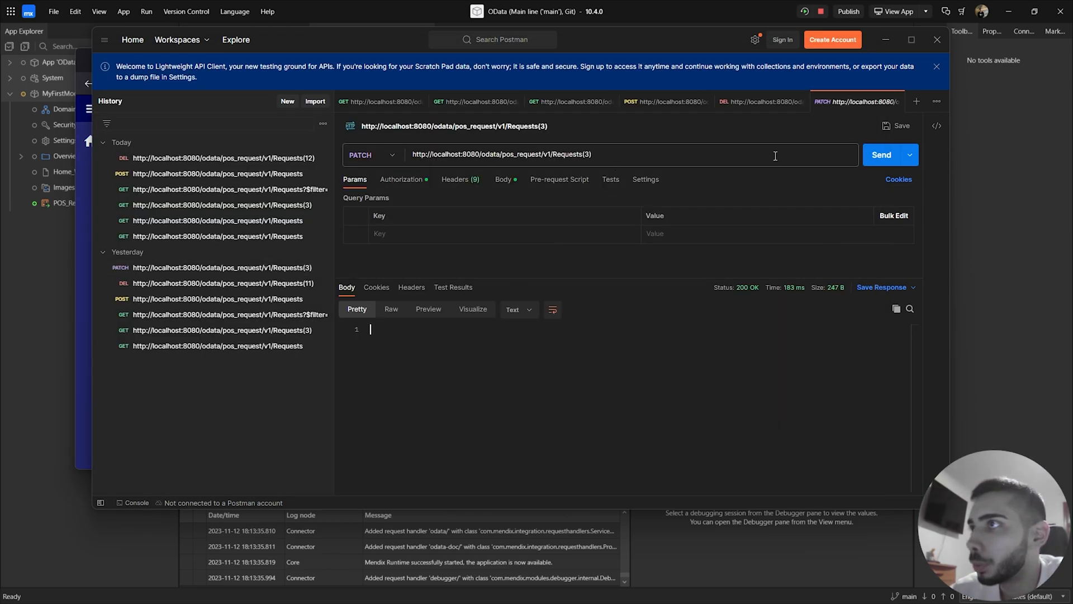
# Set the Name in the PATCH request's raw body to "Request31" and send it to Requests(3).
pyautogui.click(504, 180)
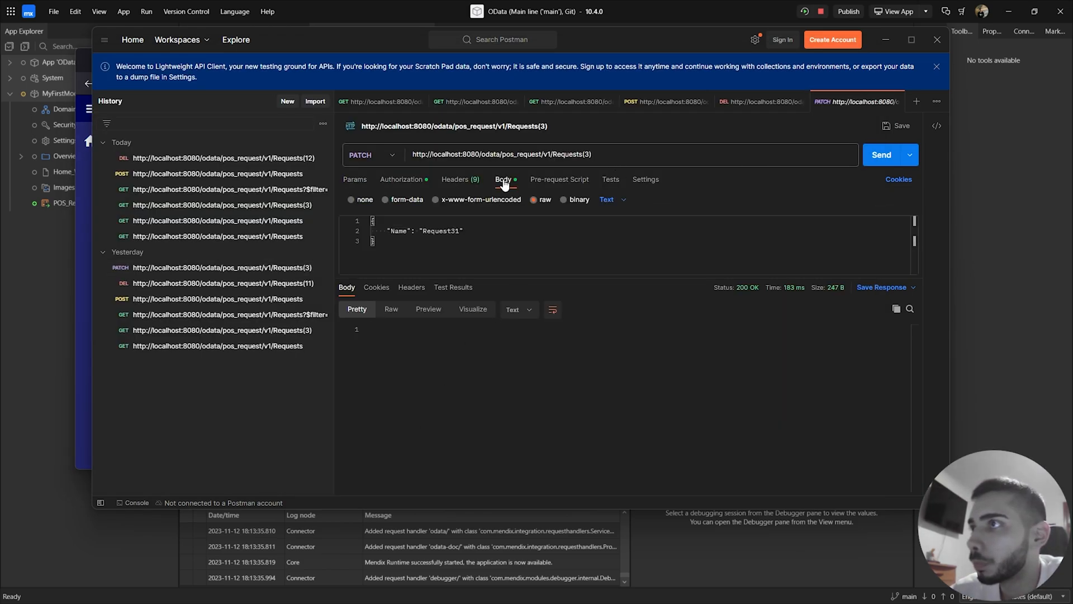
pyautogui.click(453, 231)
pyautogui.write('3')
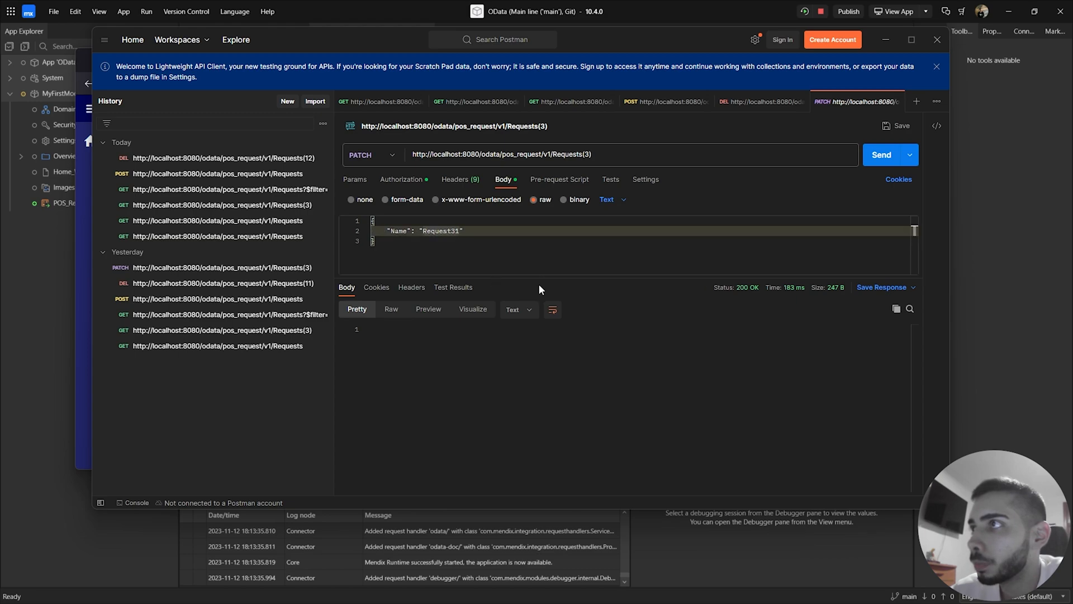
pyautogui.click(877, 162)
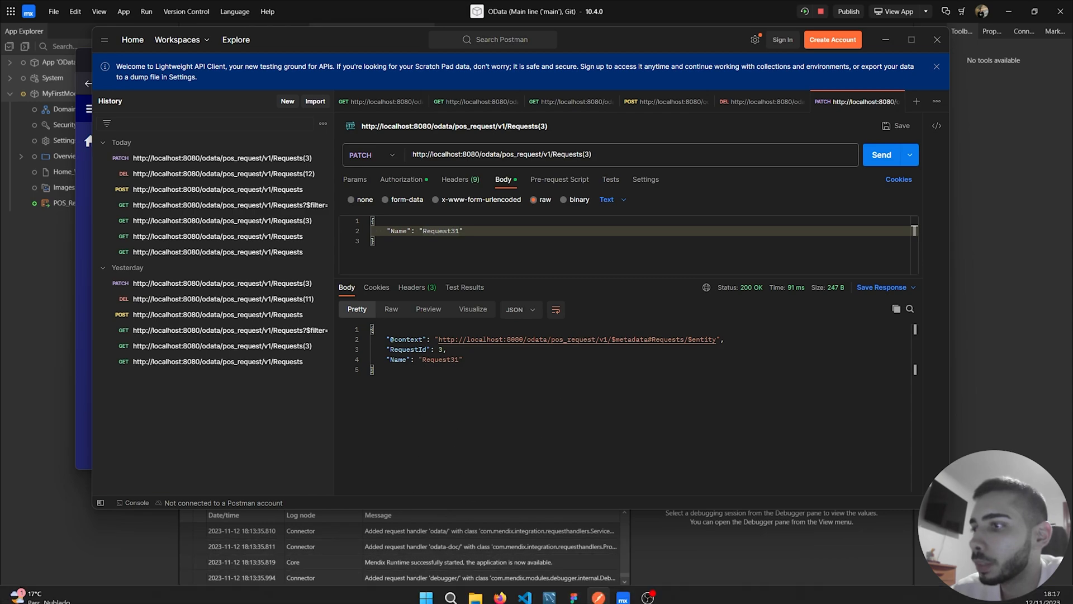
# Switch to Firefox, reload the Request overview to check the name of record 3, and return to Postman.
pyautogui.moveTo(500, 597)
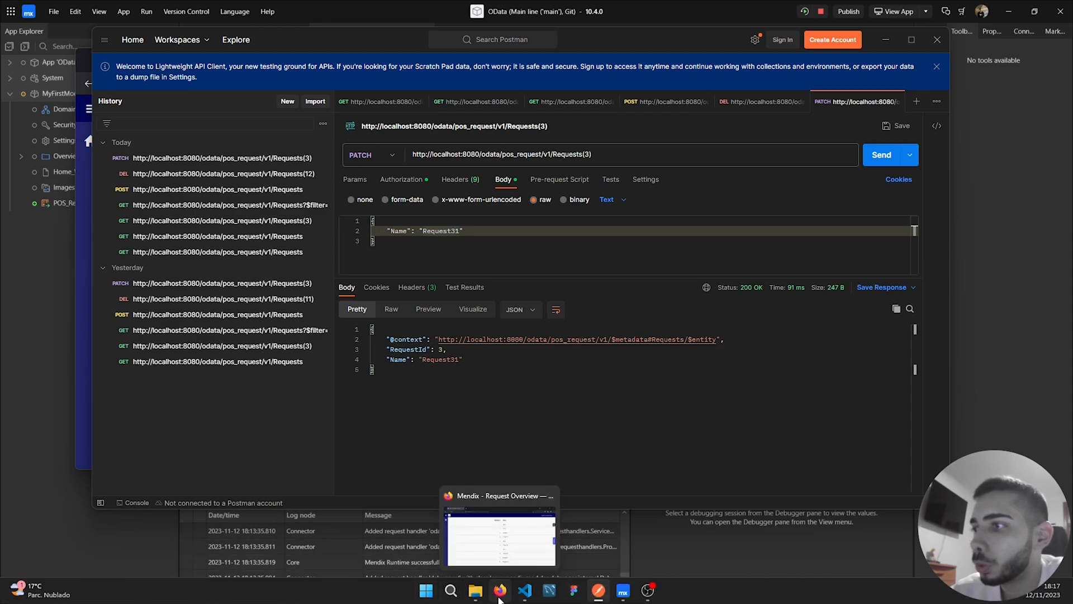
pyautogui.click(485, 534)
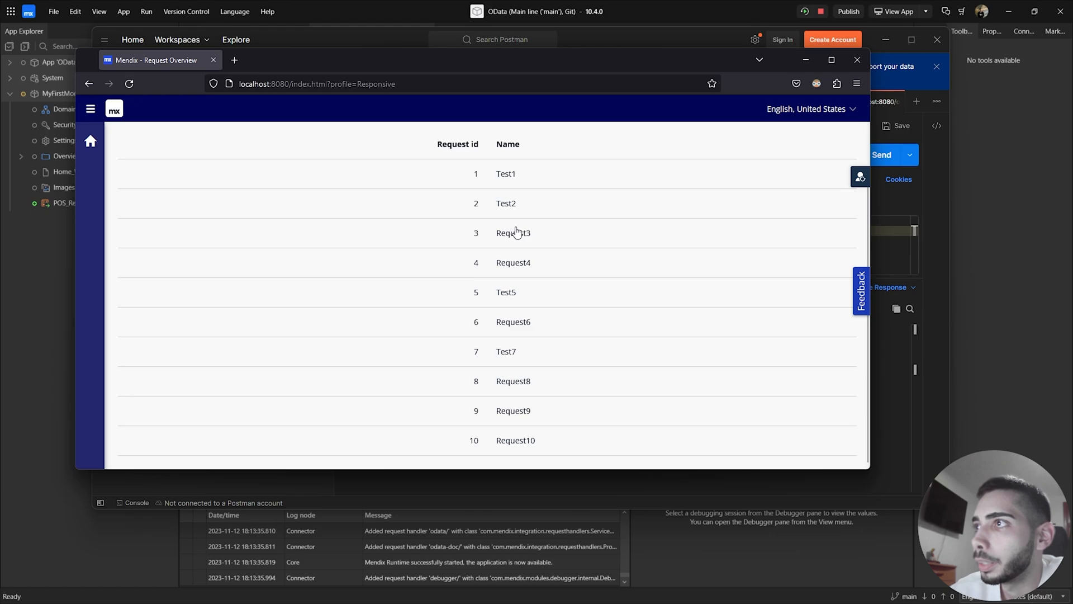
pyautogui.click(126, 85)
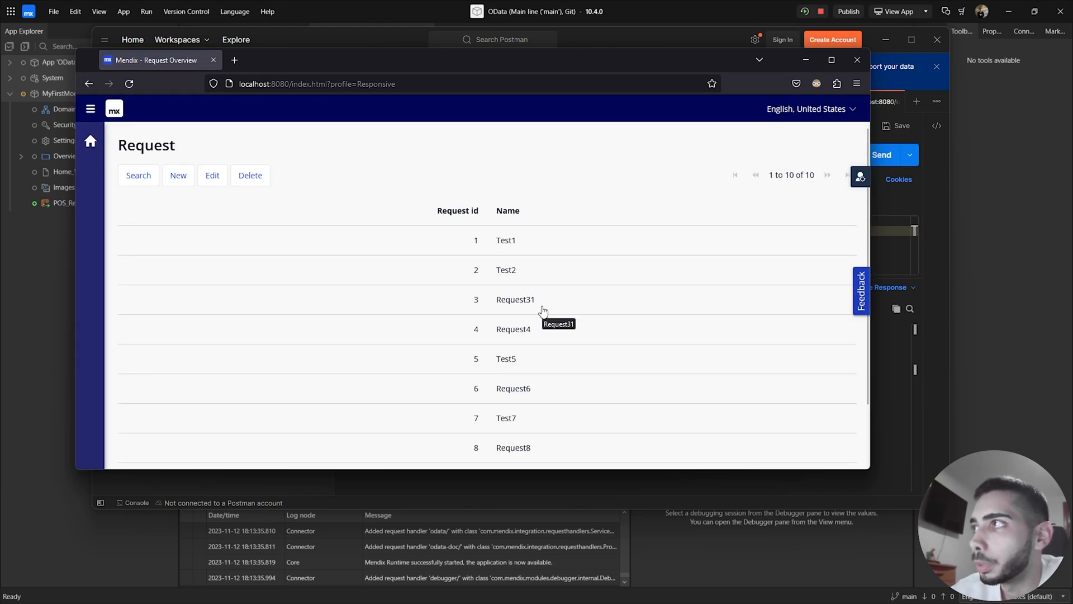
pyautogui.click(934, 250)
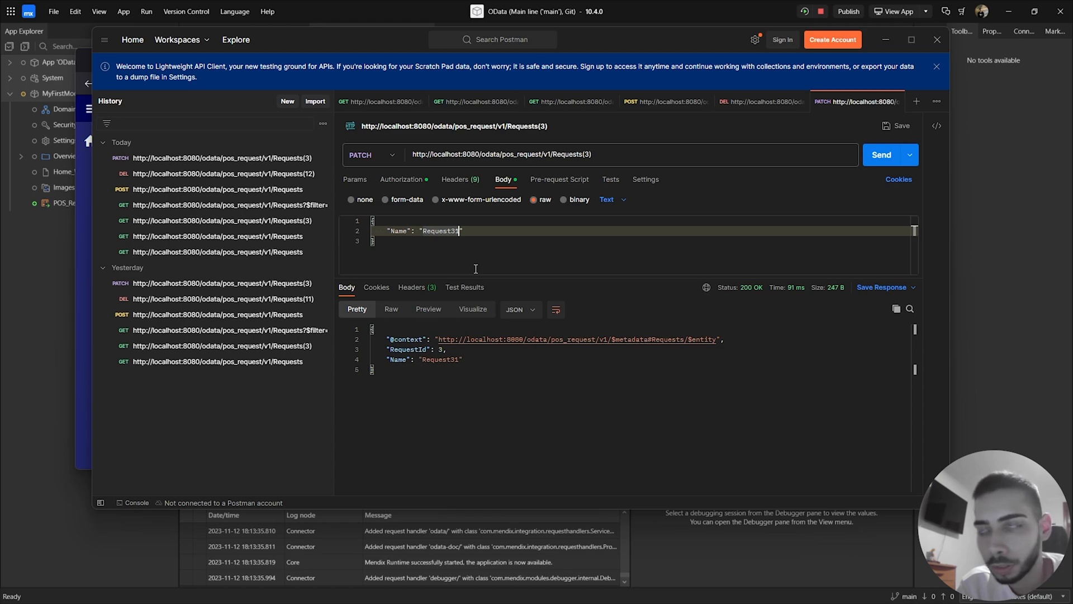
# Resend the PATCH request with the Name set to "Request3", and reload the Request overview in Firefox to check record 3.
pyautogui.press('BackSpace')
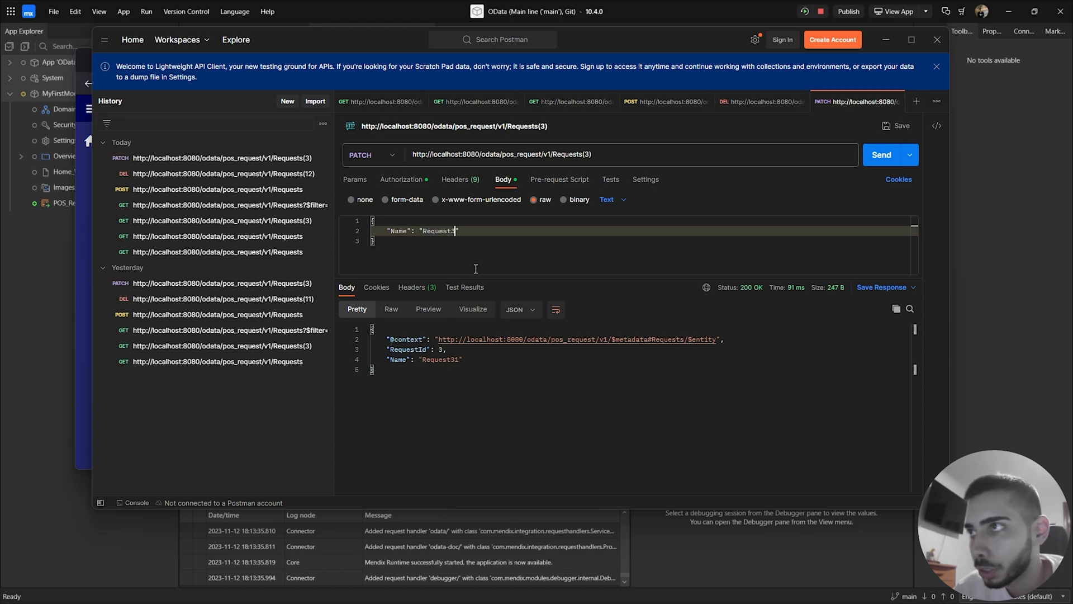
pyautogui.click(884, 158)
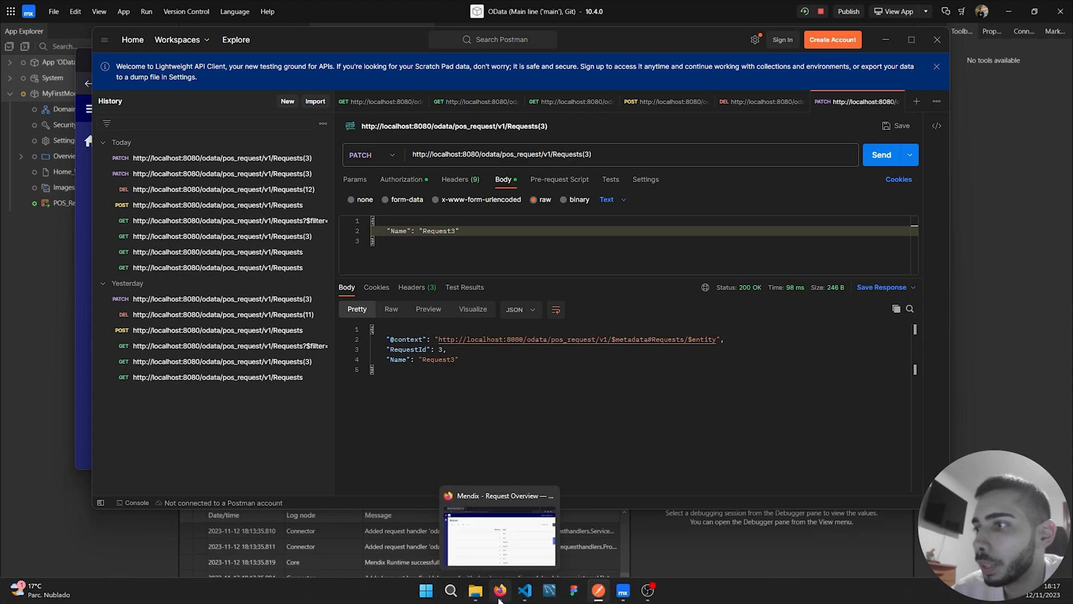
pyautogui.click(500, 593)
pyautogui.click(129, 83)
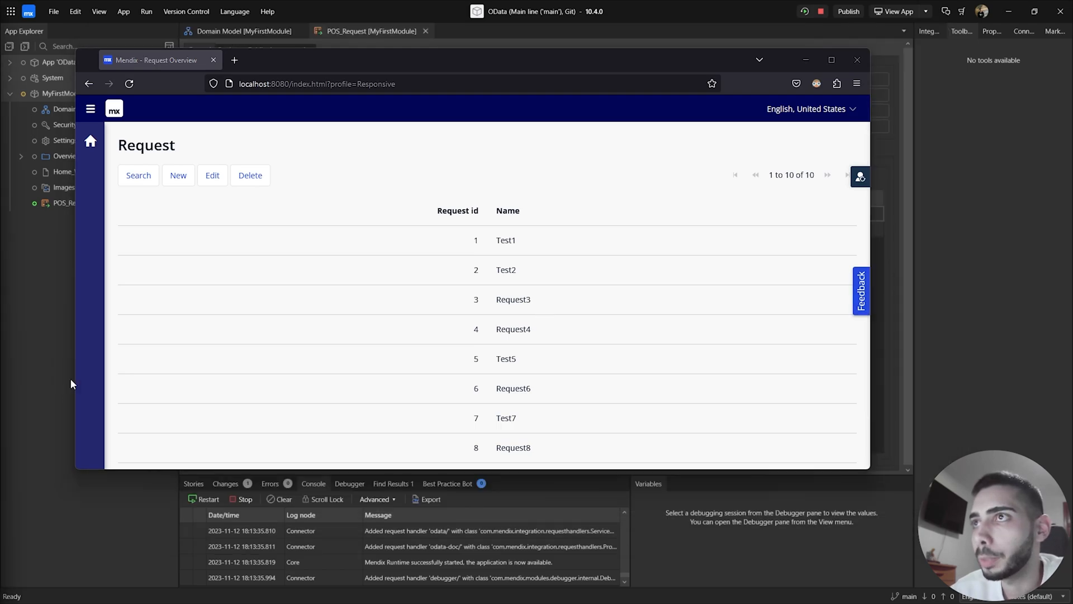
# Switch to Mendix Studio Pro and open the settings of the published Requests entity in the POS_Request service.
pyautogui.click(50, 274)
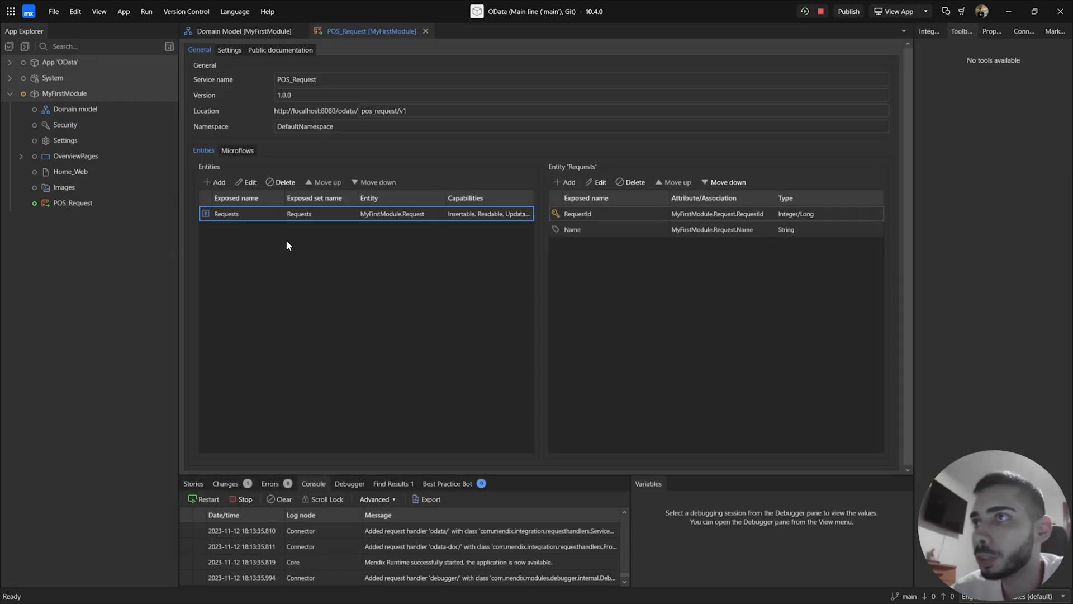
pyautogui.doubleClick(285, 218)
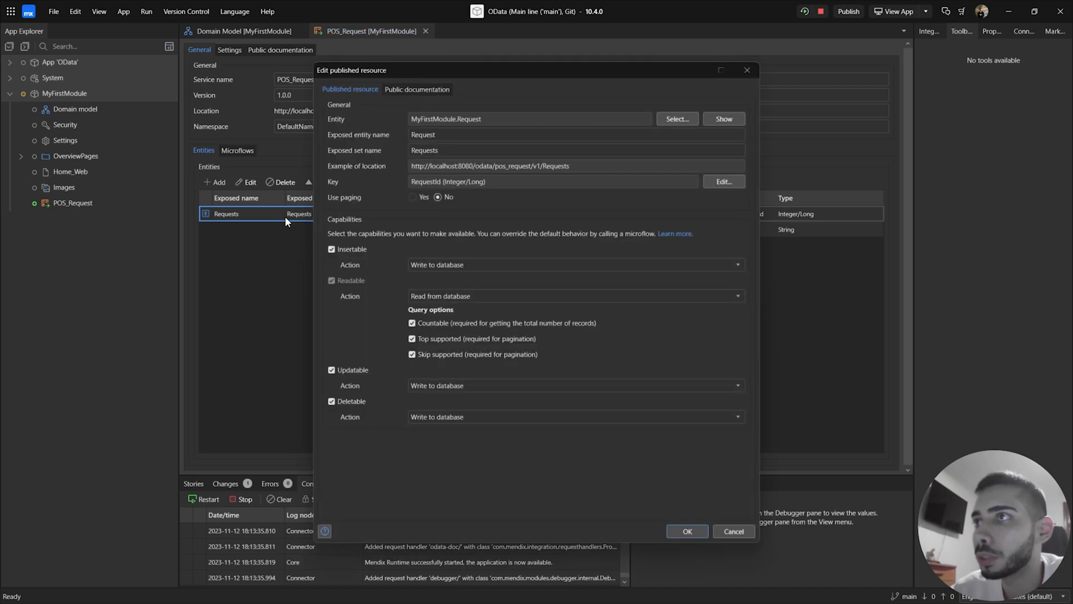